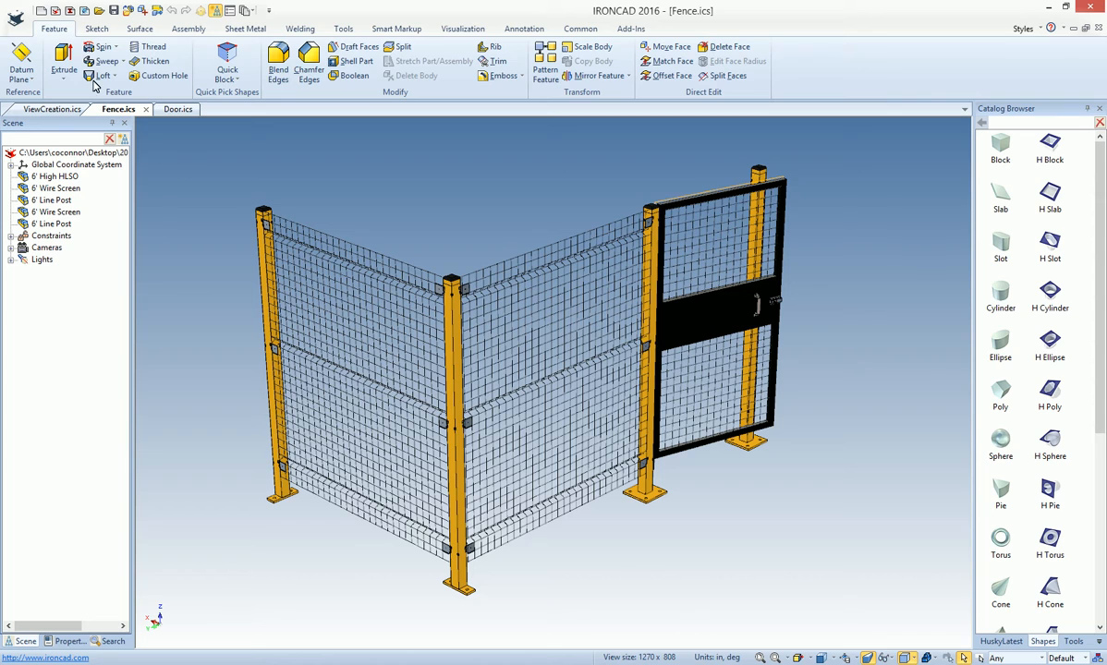
- Create a new drawing from a C-size ANSI (English) template
click(40, 10)
click(69, 71)
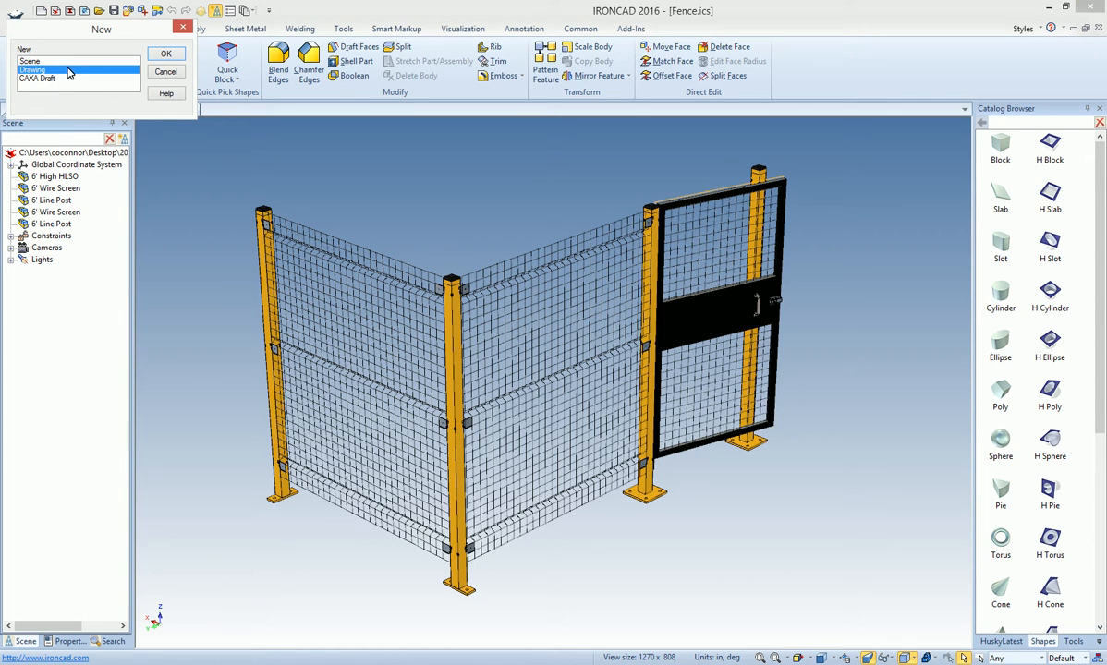
click(165, 53)
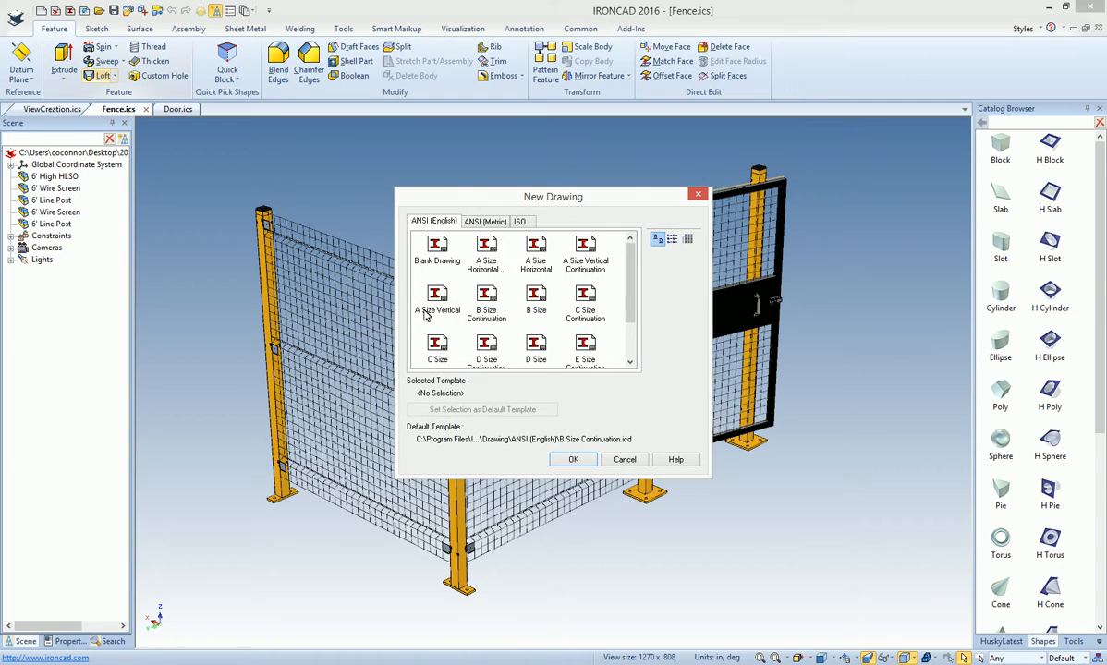
double_click(546, 288)
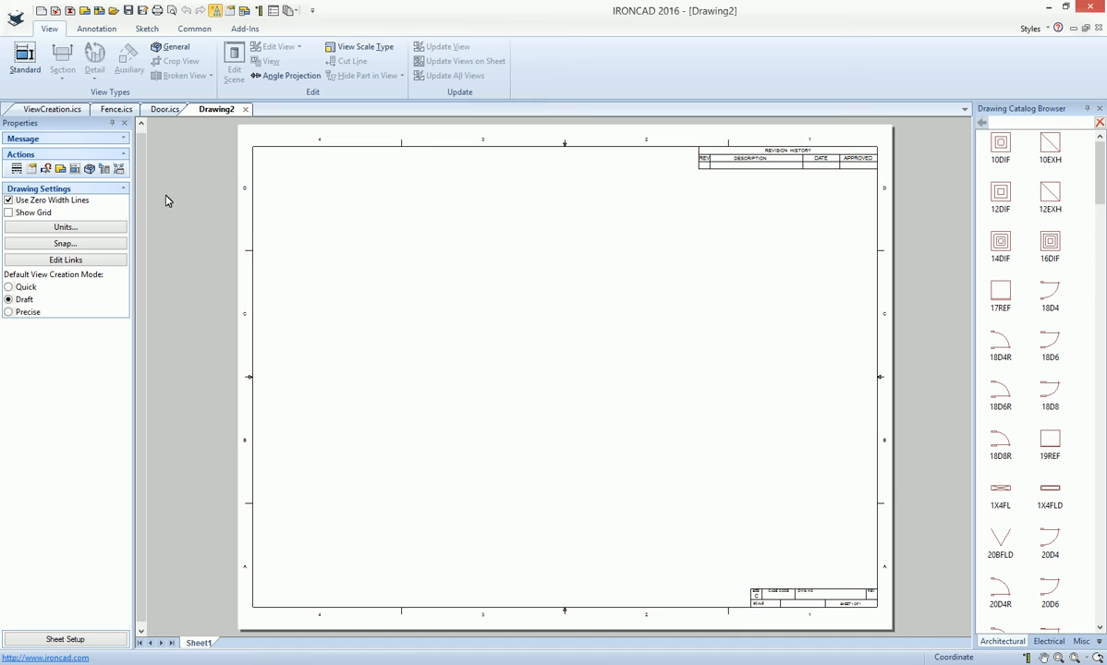
- Set up standard views of ViewCreation.ics, rotating the front view direction until the plate's hole is at its upper left
click(25, 57)
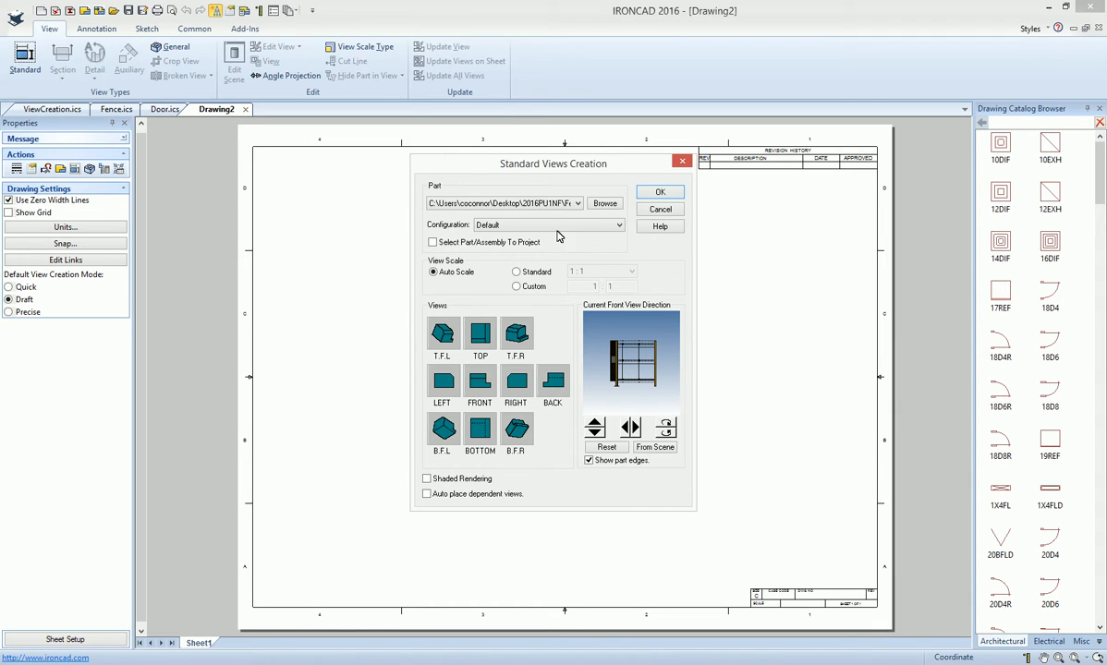
click(574, 204)
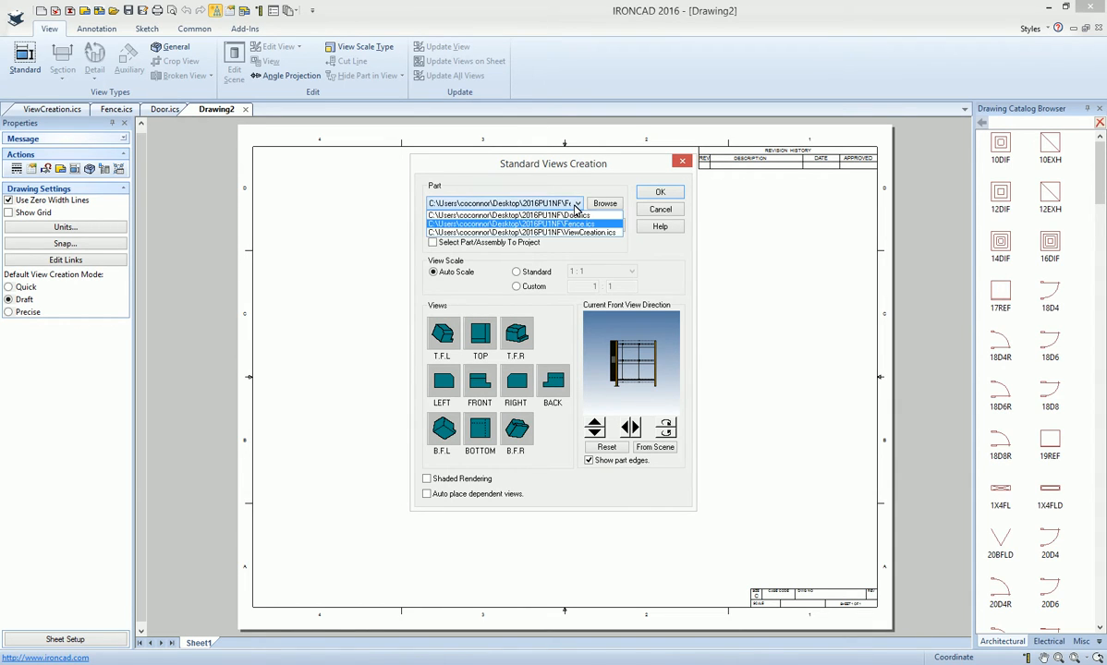
click(570, 218)
click(578, 204)
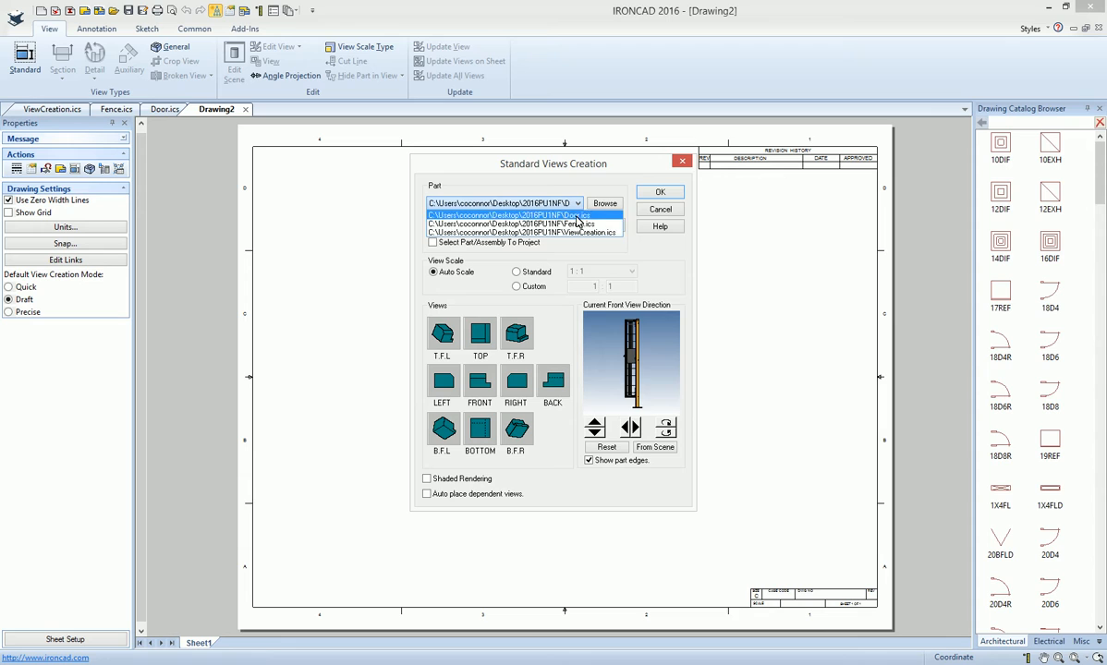
click(549, 236)
click(632, 430)
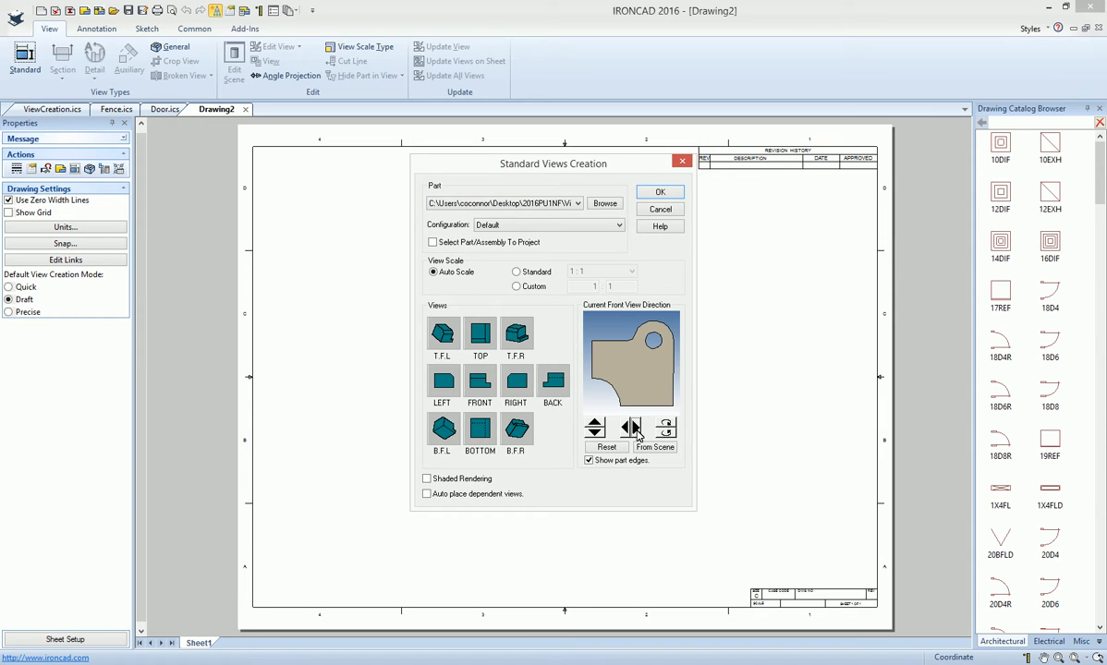
click(628, 433)
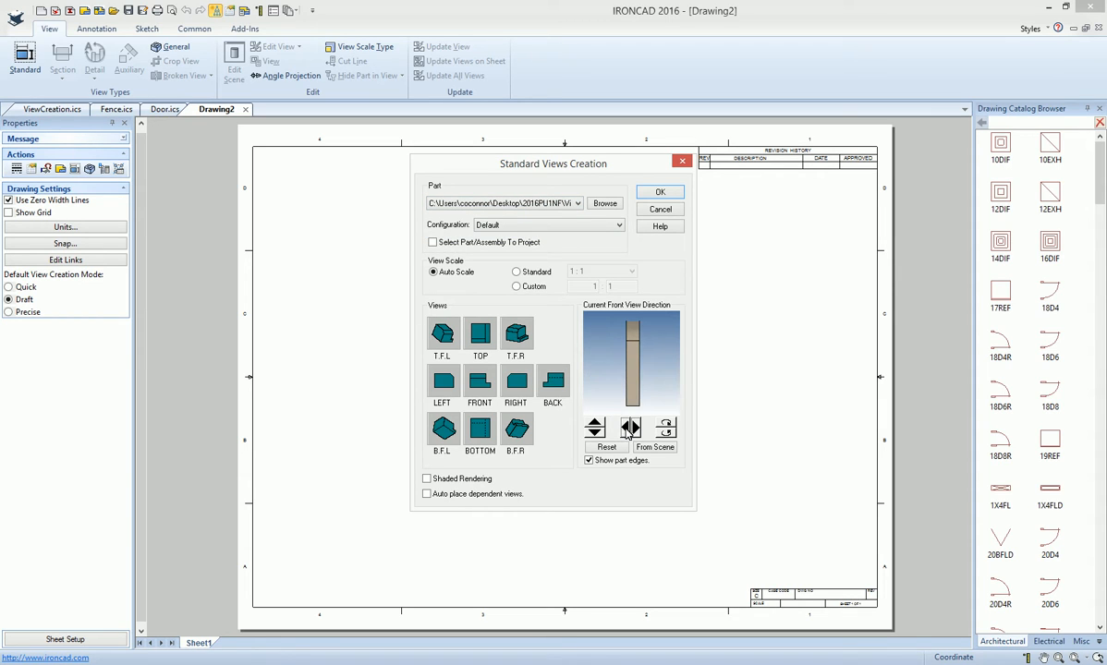
click(628, 430)
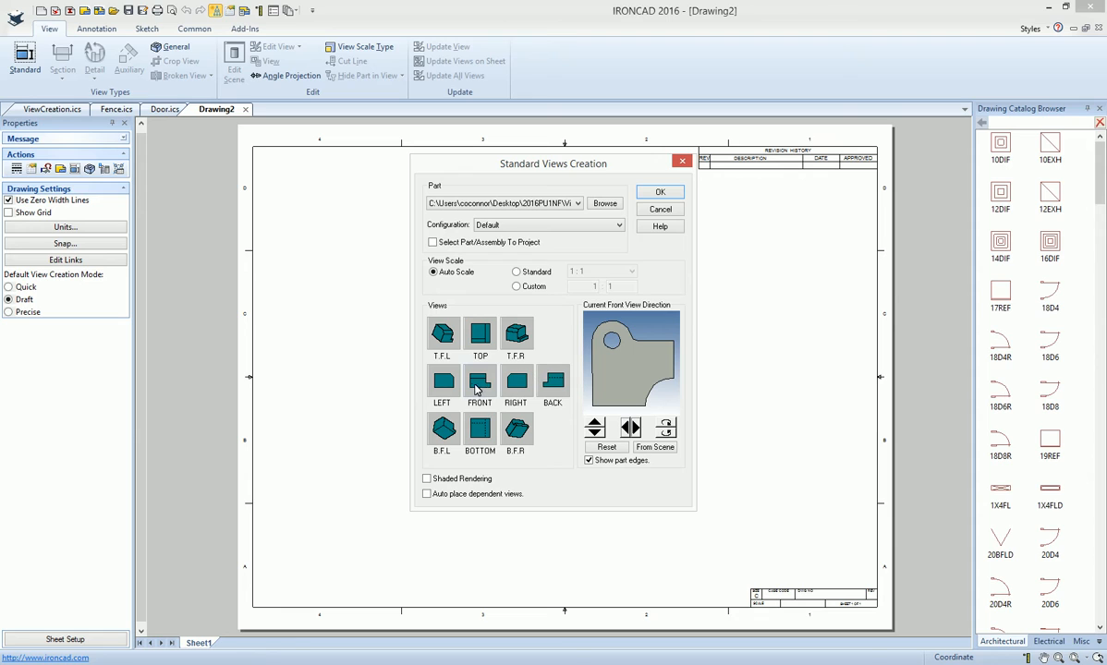
- Create the plate's Front, Top, Right and T.F.R views and place them in the sheet's lower-left area
click(479, 383)
click(517, 383)
click(480, 335)
click(517, 336)
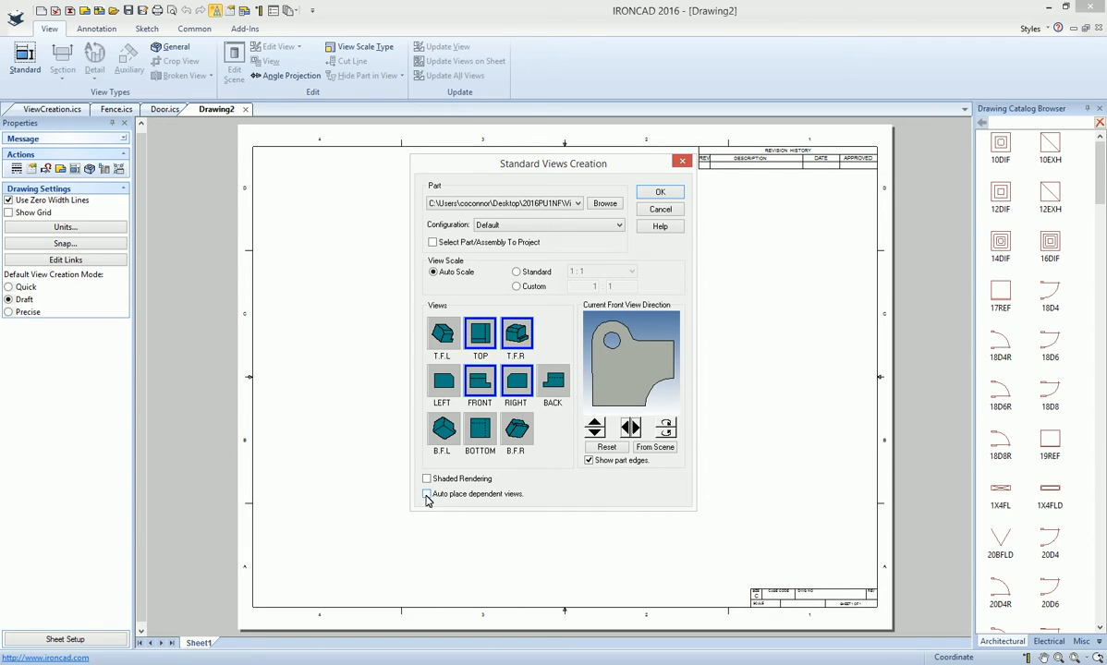
click(658, 196)
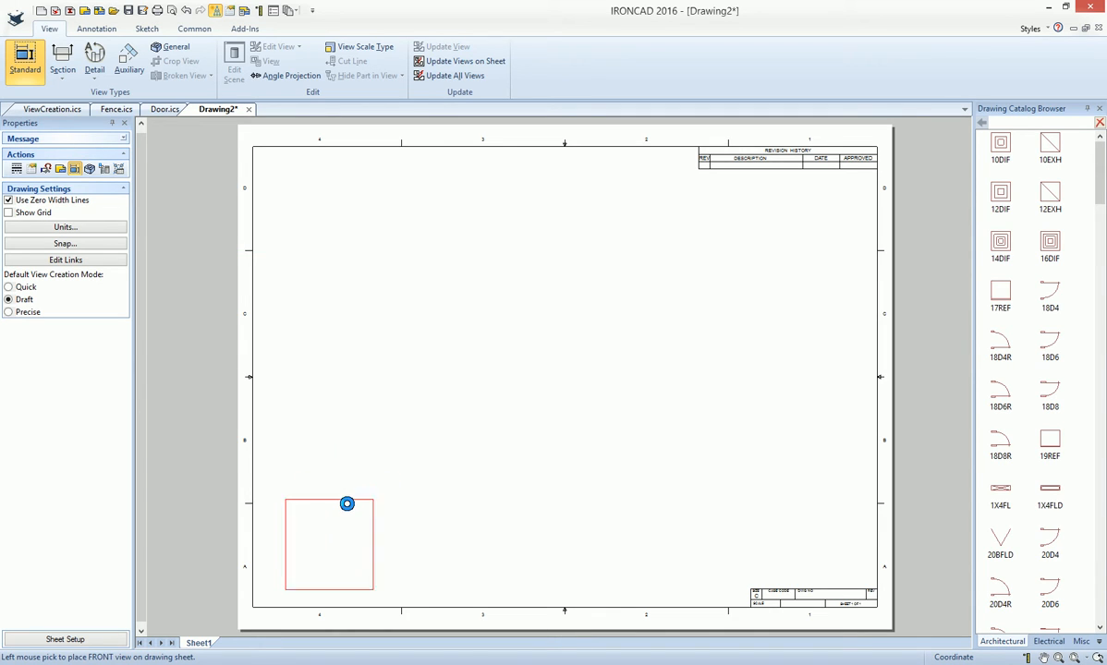
click(330, 534)
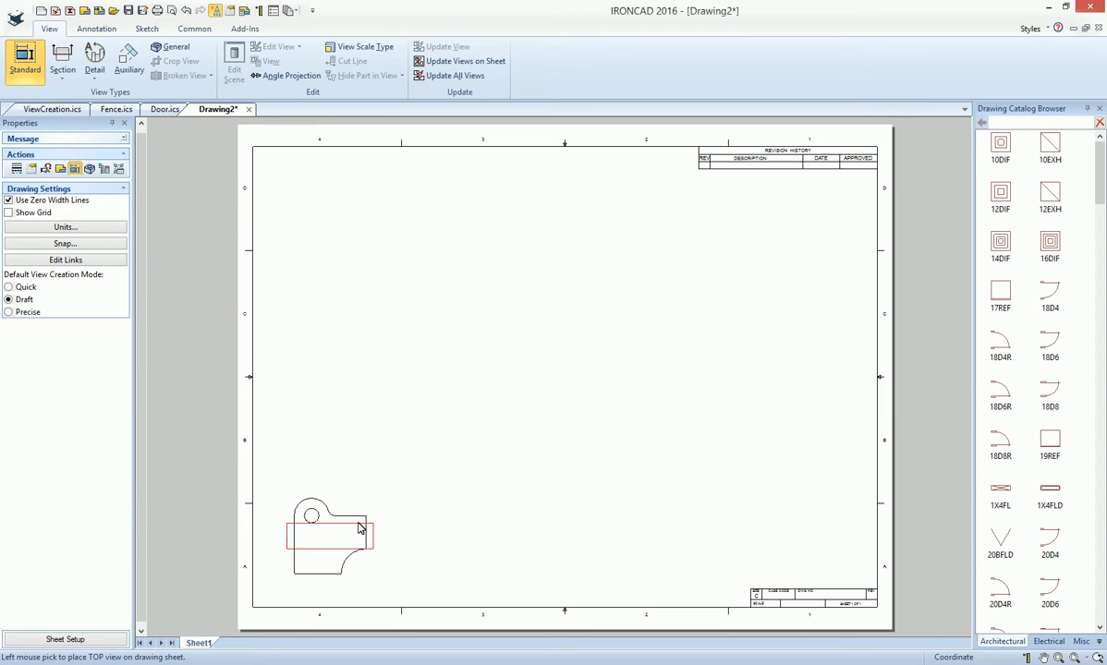
click(463, 479)
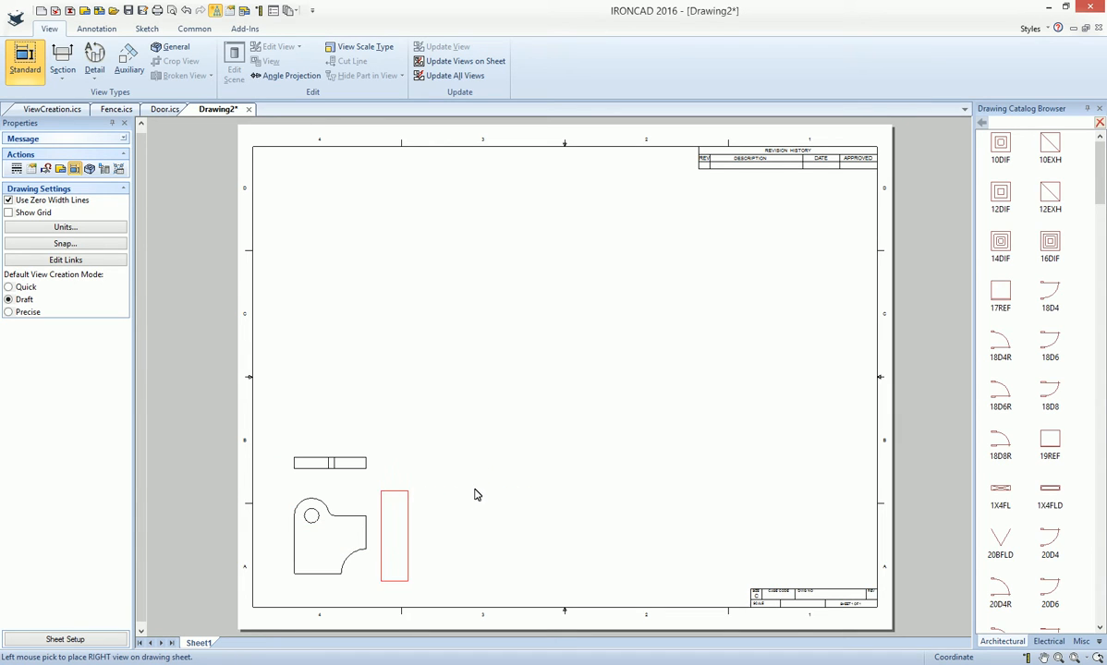
click(466, 526)
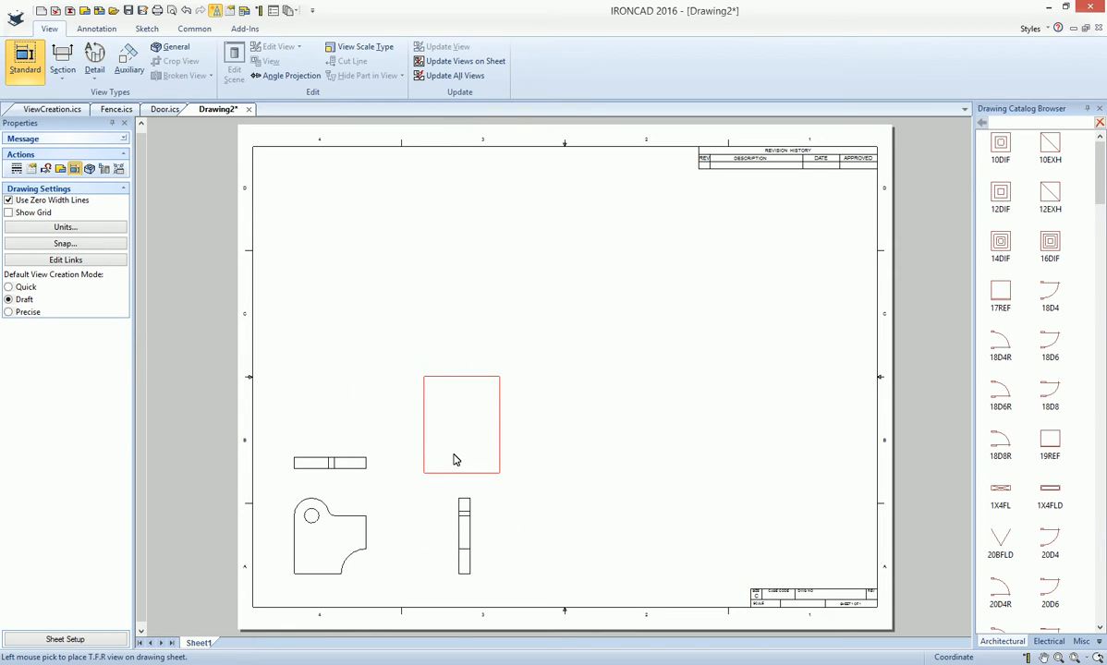
click(450, 426)
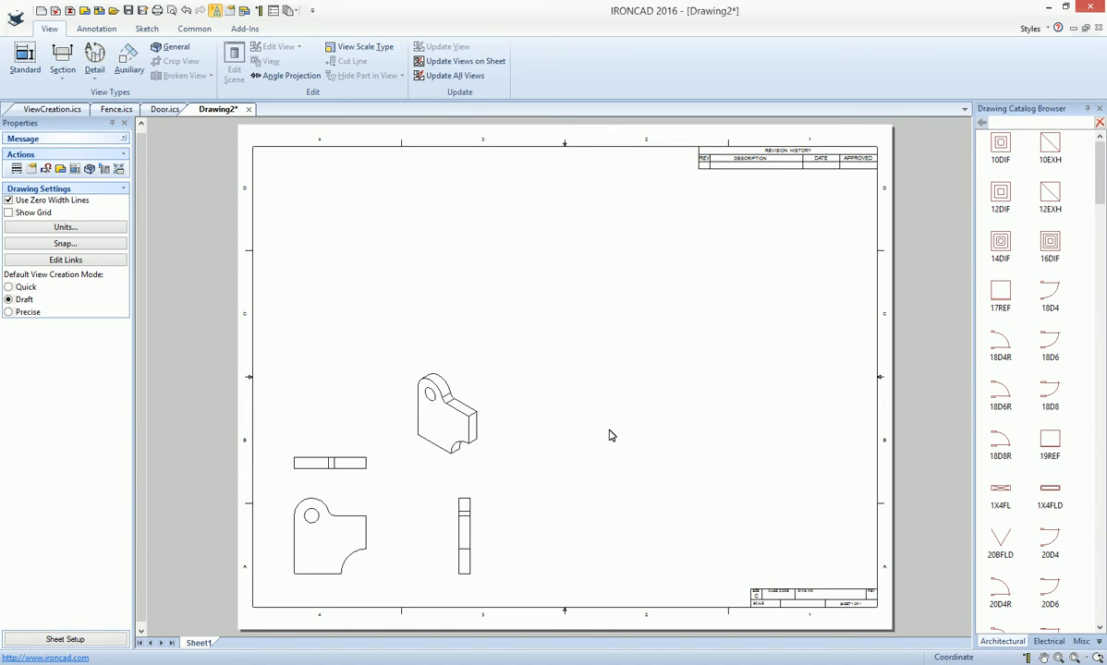
- Delete all four plate views from the sheet
drag(499, 535, 328, 332)
key(Delete)
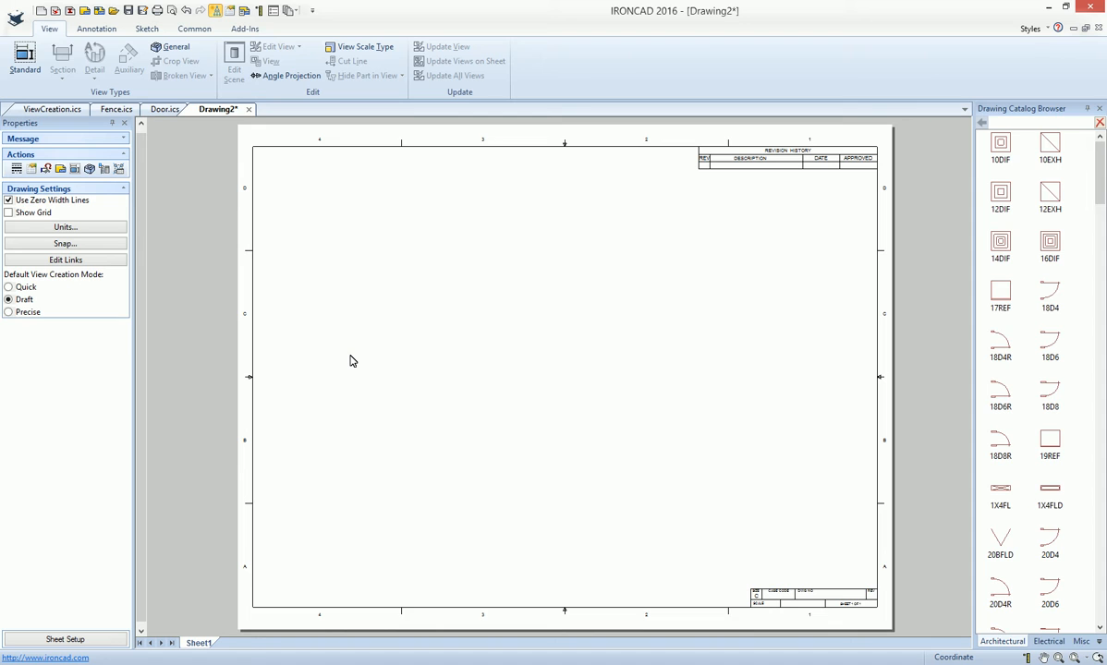
- Create a T.F.R view of Fence.ics with the front direction turned to show the door beside the panel, placed in the sheet's upper right
click(29, 63)
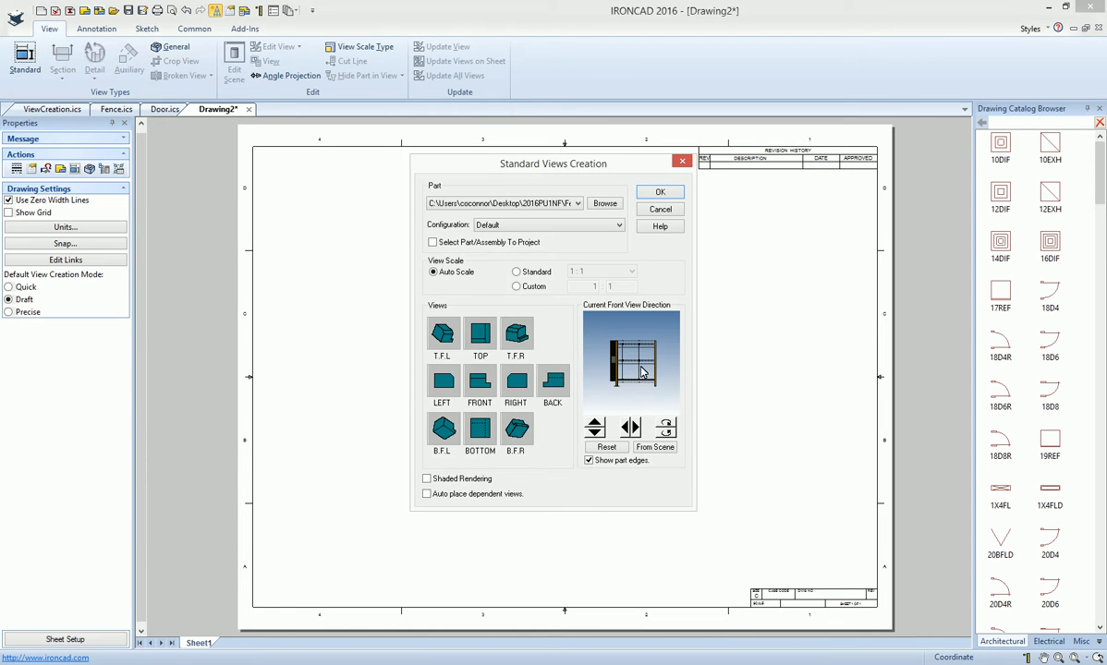
click(634, 433)
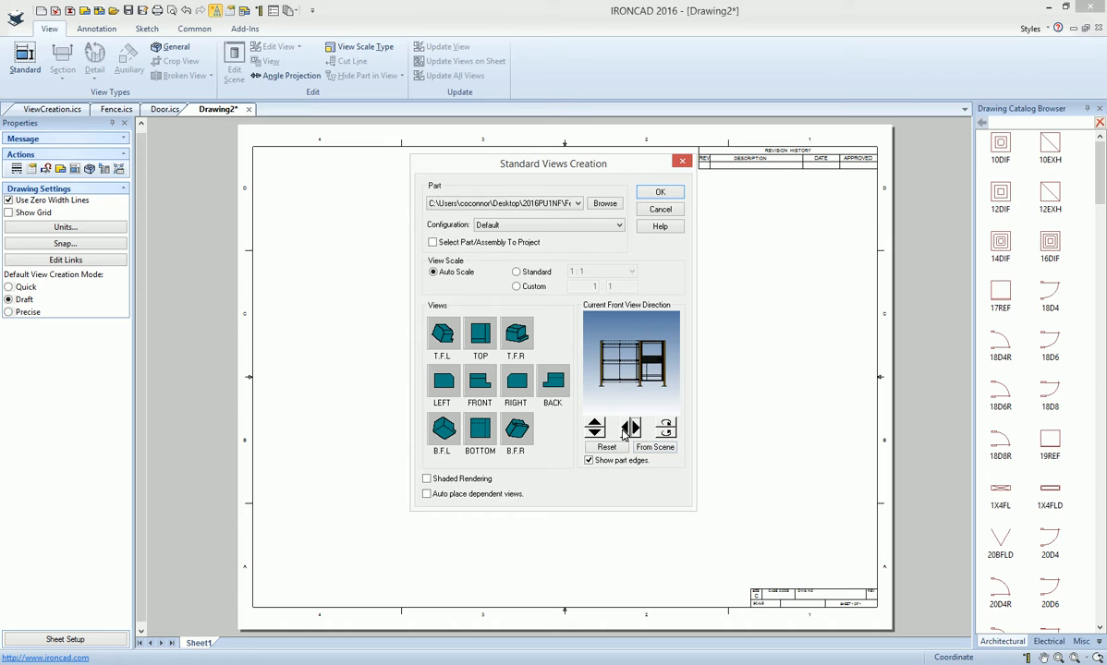
click(633, 433)
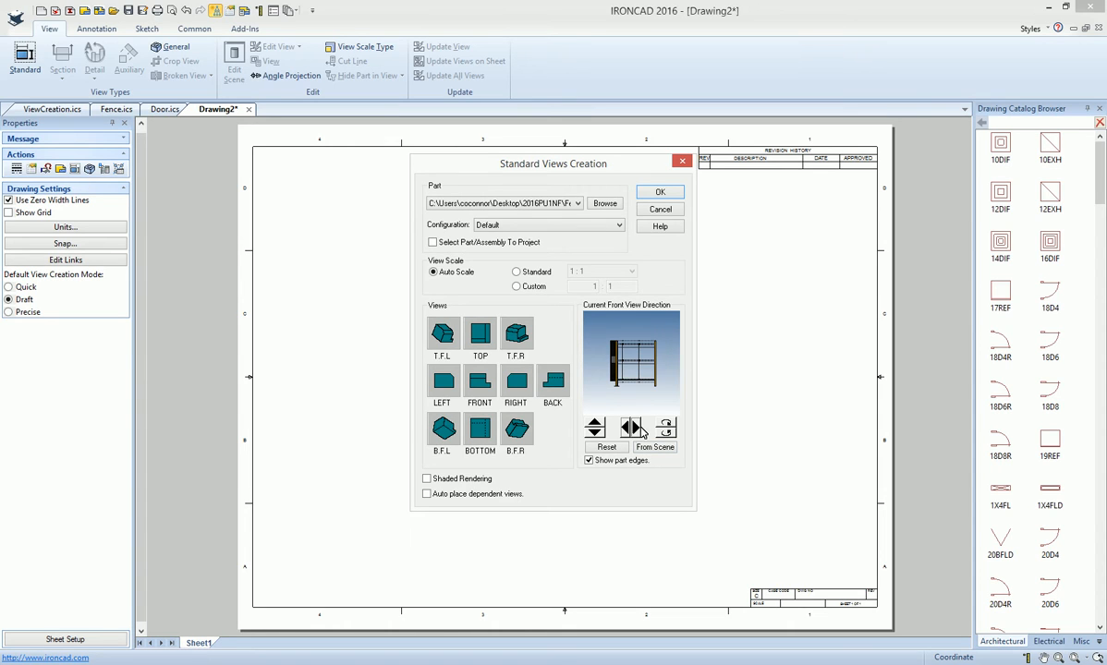
click(632, 431)
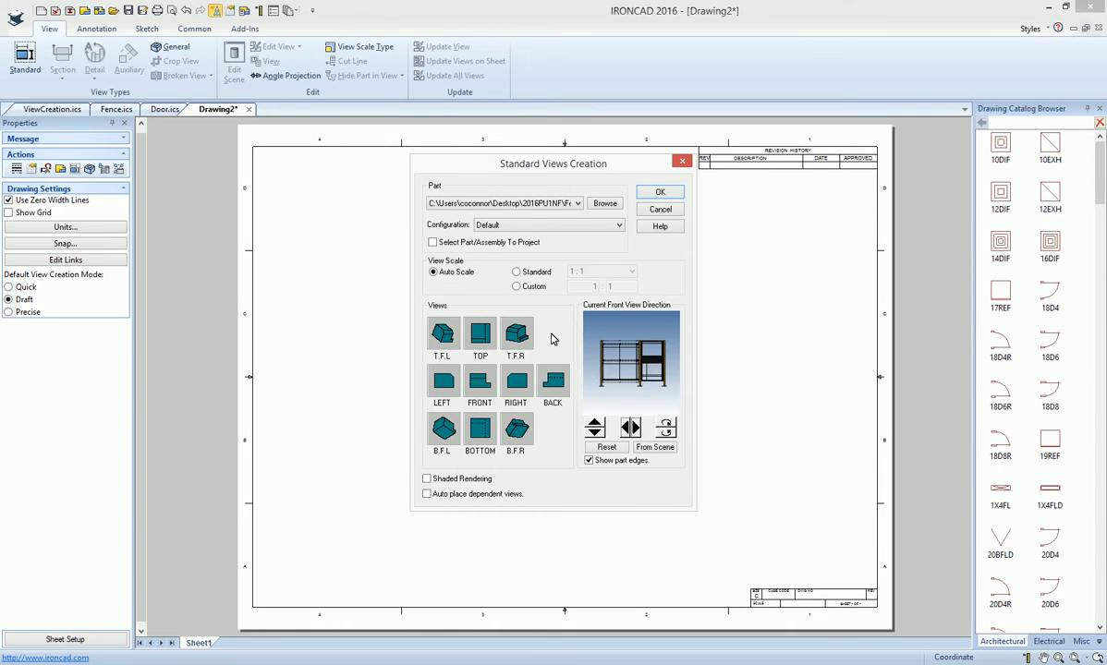
click(517, 335)
click(658, 192)
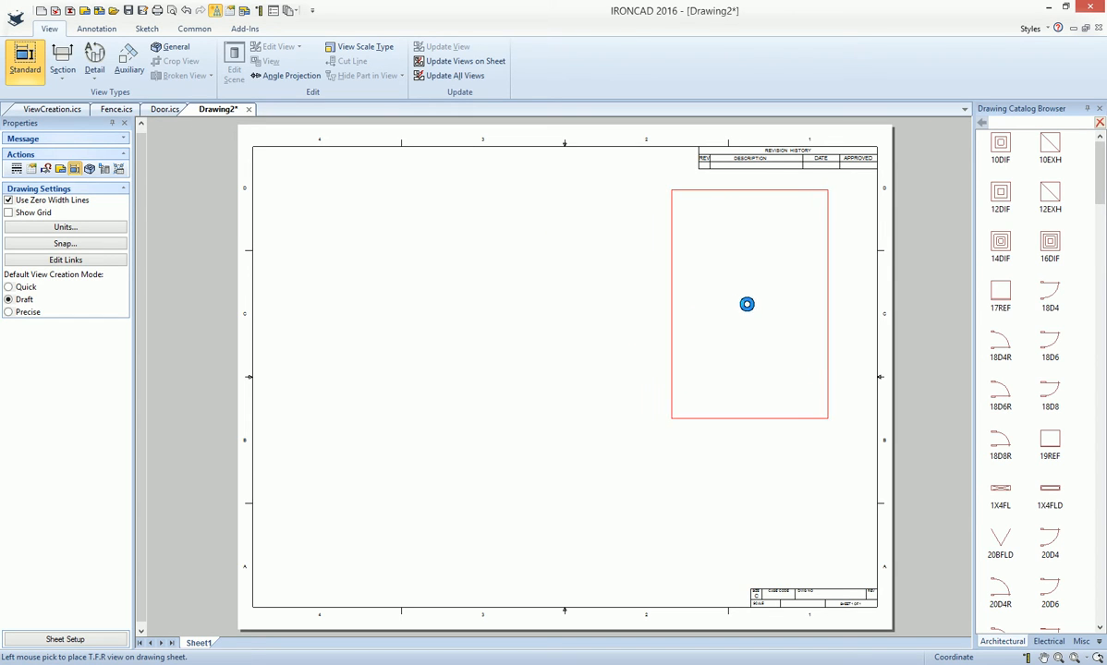
click(747, 304)
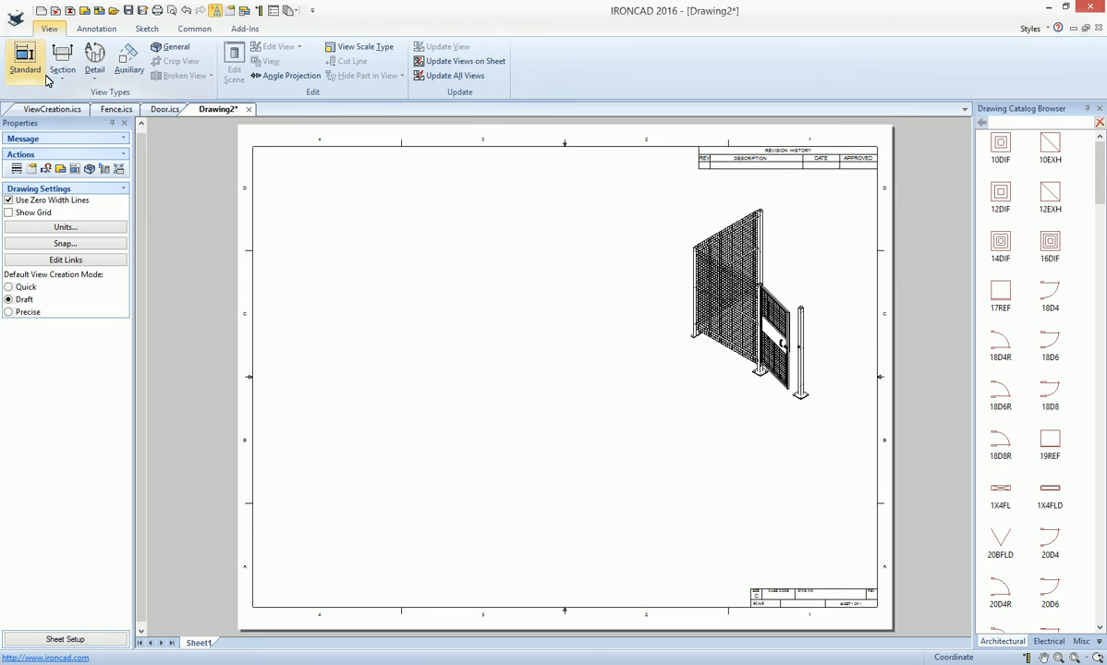
- Create a Front view of Door.ics and place it in the sheet's lower-left area
click(22, 55)
click(575, 204)
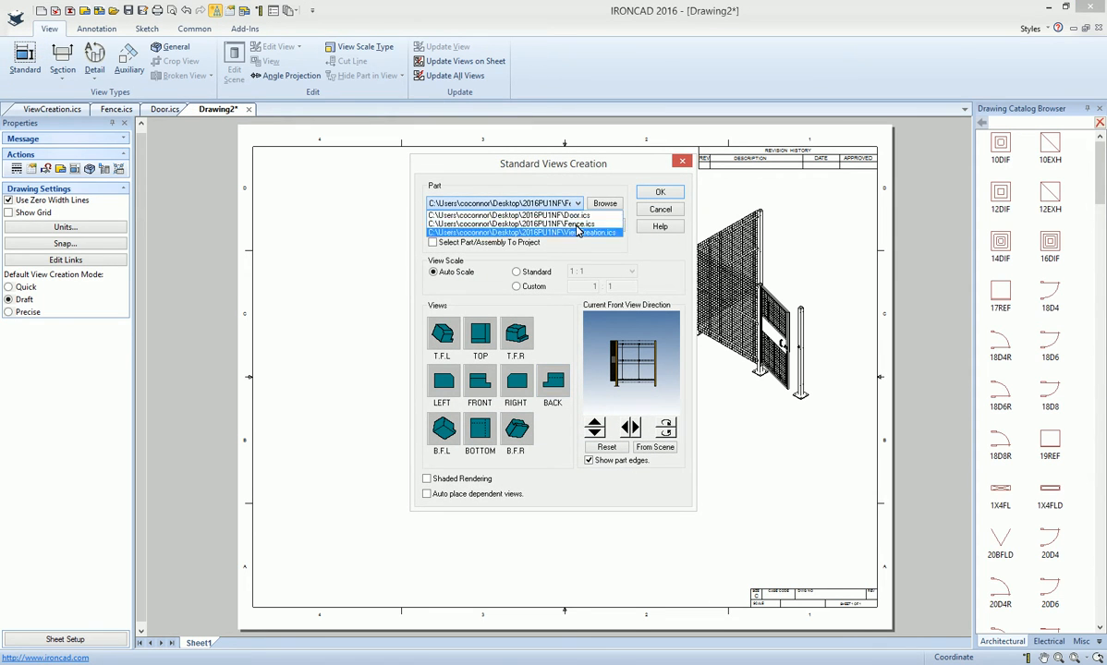
click(541, 214)
click(480, 381)
click(656, 191)
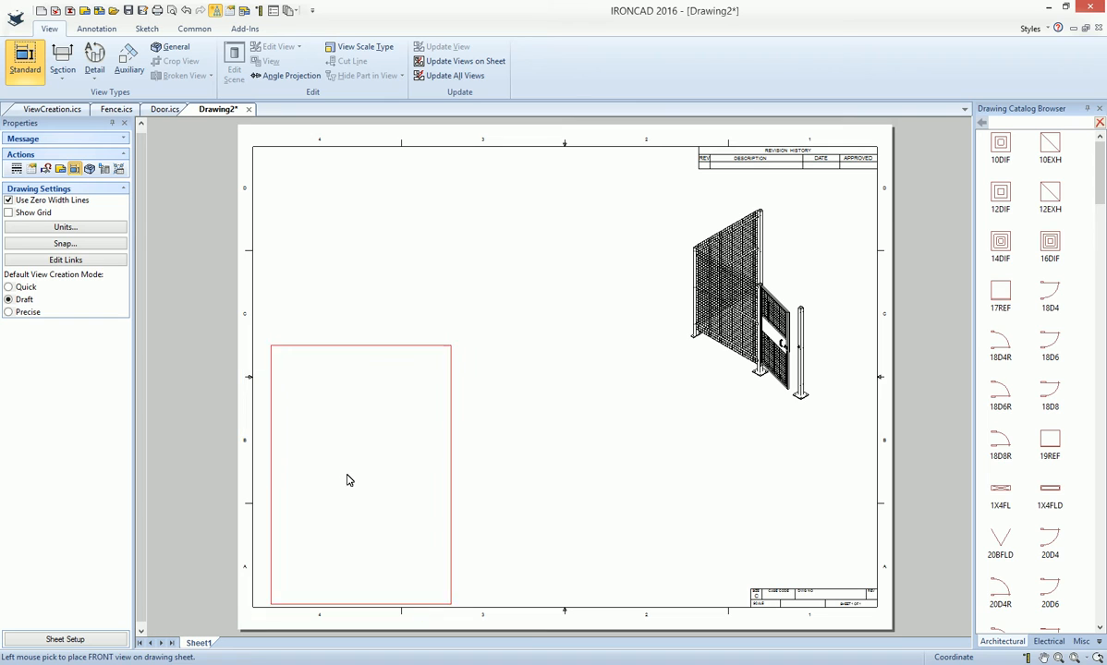
click(347, 482)
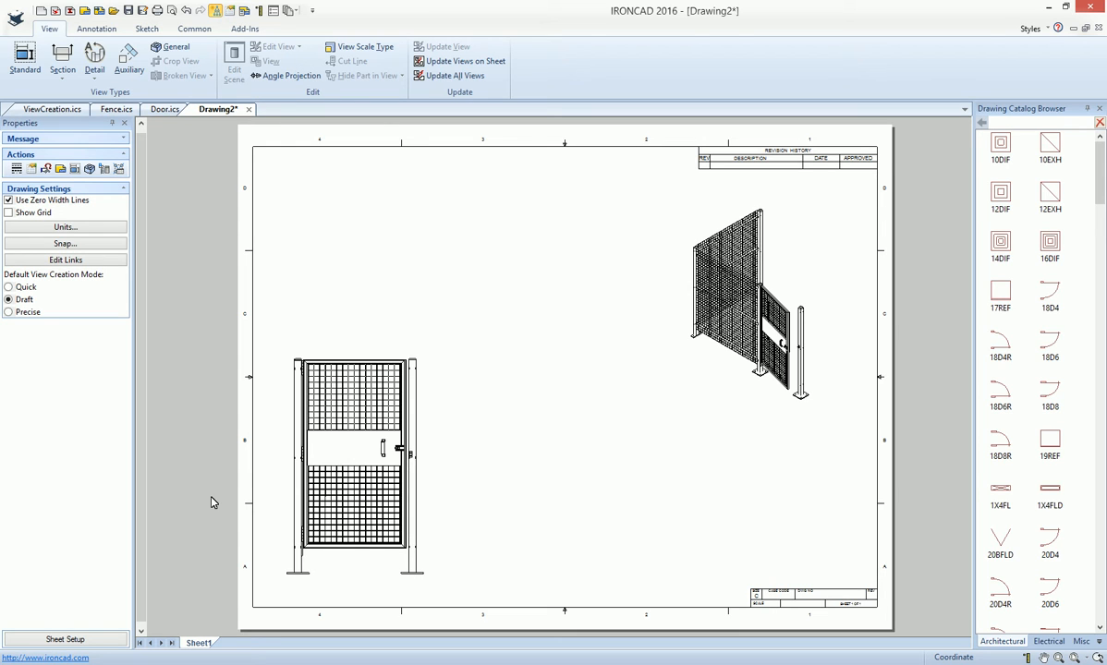
click(112, 27)
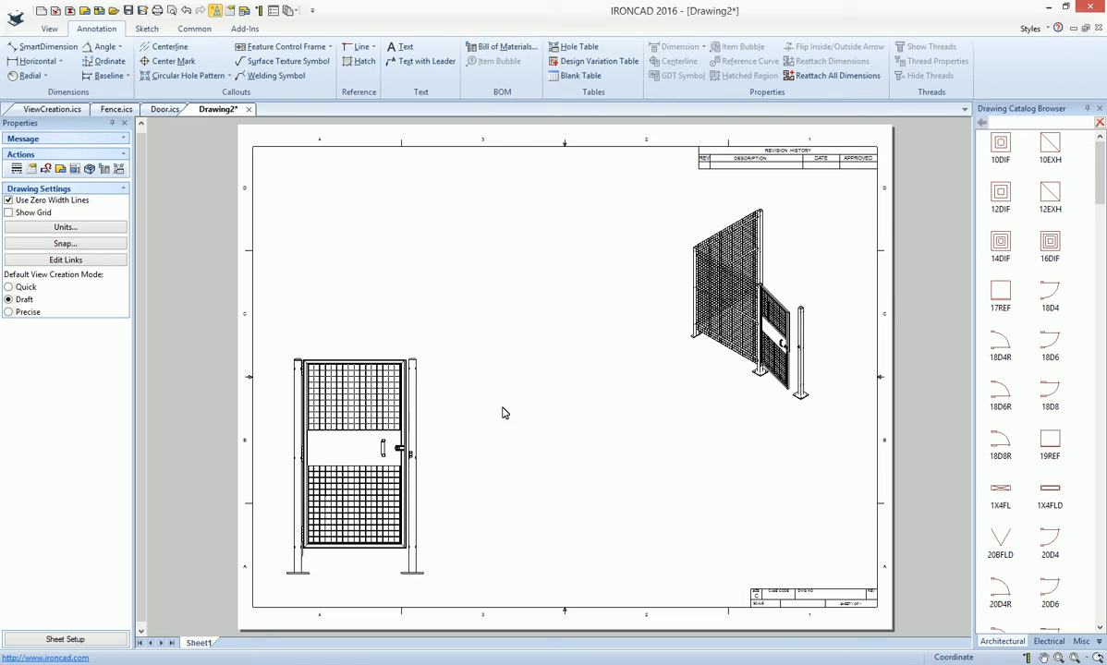
click(494, 49)
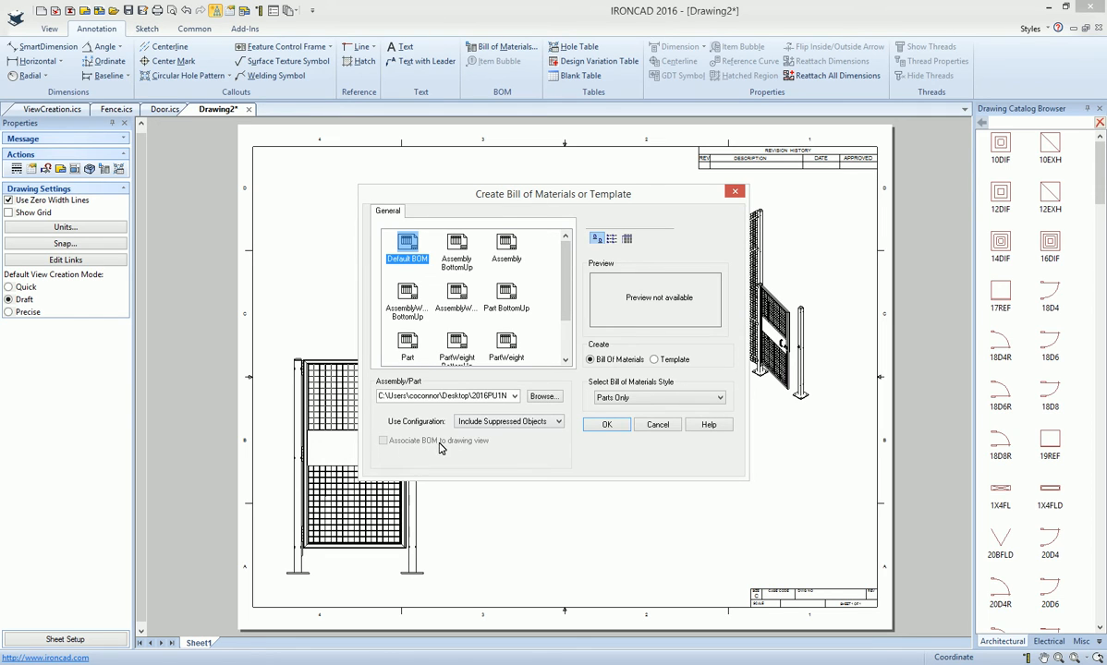
click(660, 427)
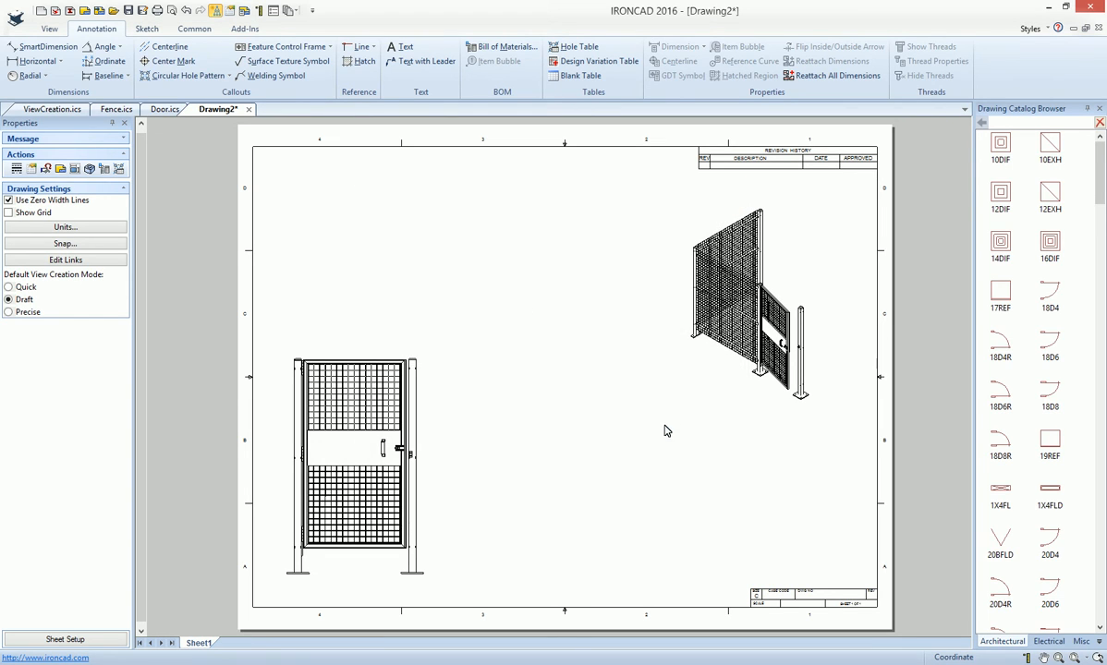
- Create a Default BOM bill of materials associated with the fence's T.F.R view and place it below that view
click(731, 314)
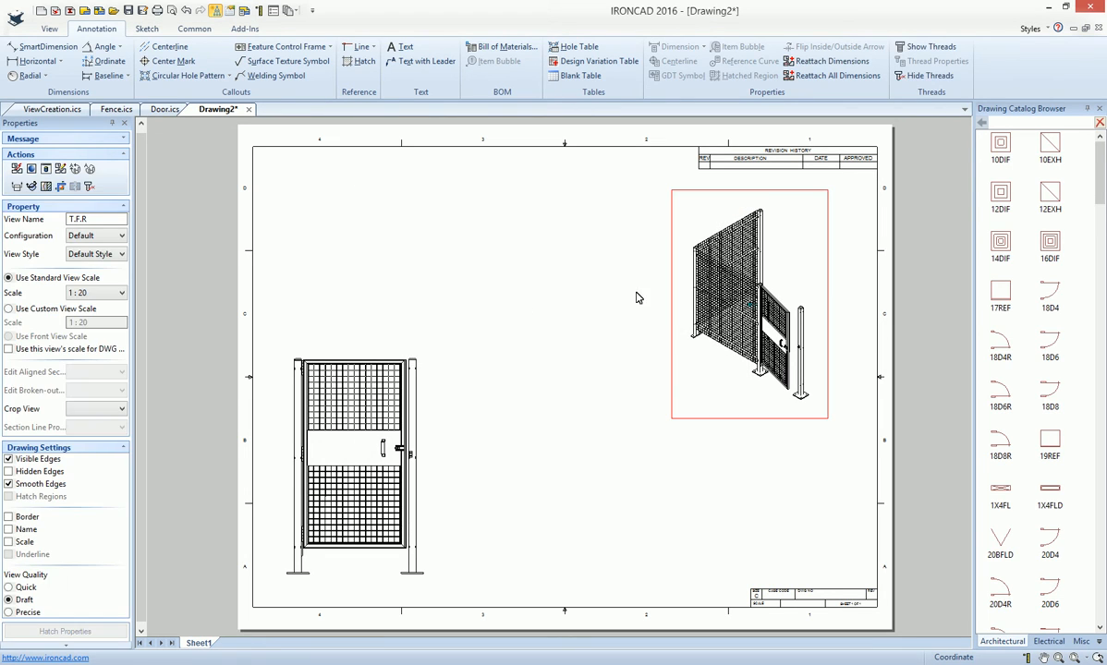
click(501, 47)
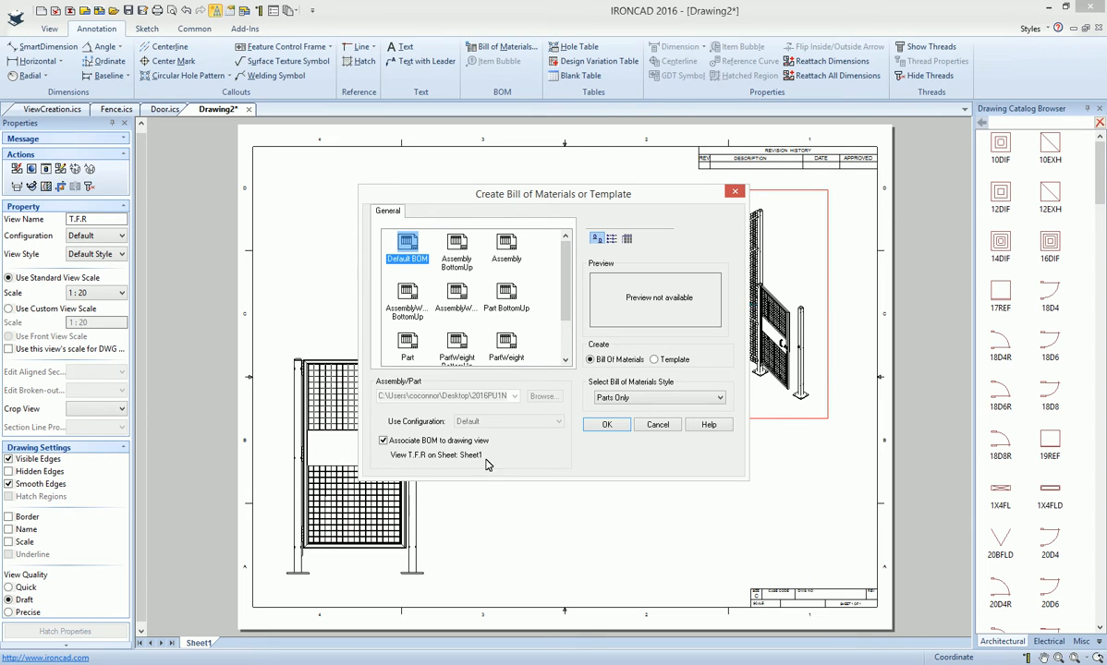
click(616, 428)
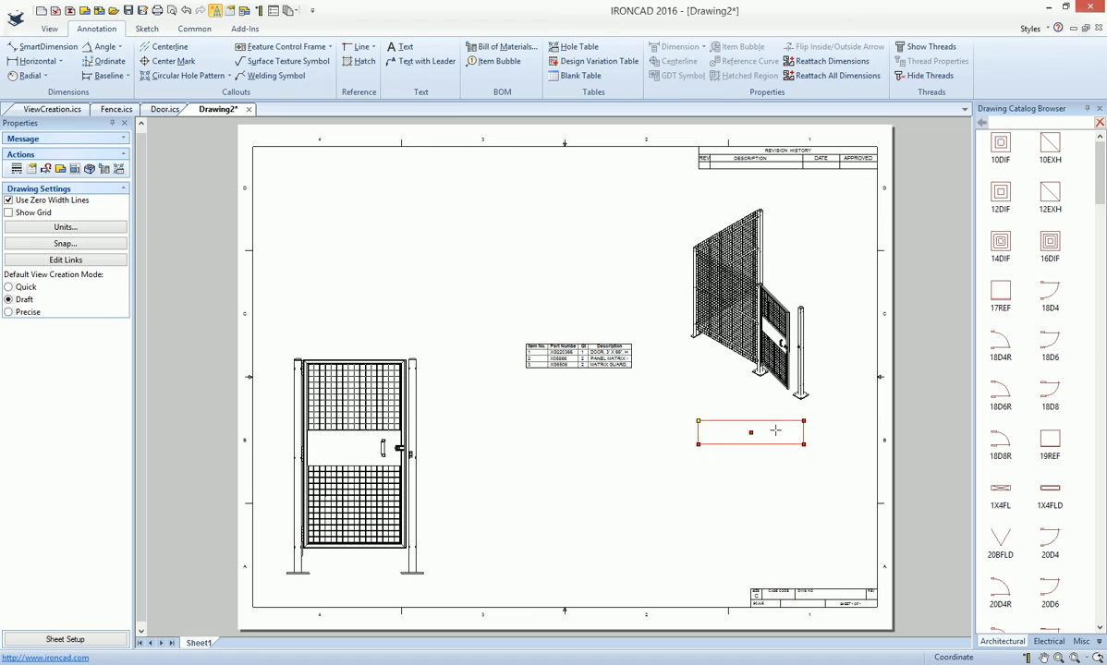
click(784, 429)
- Create a Default BOM bill of materials associated with the door's Front view and place it above that view
click(322, 414)
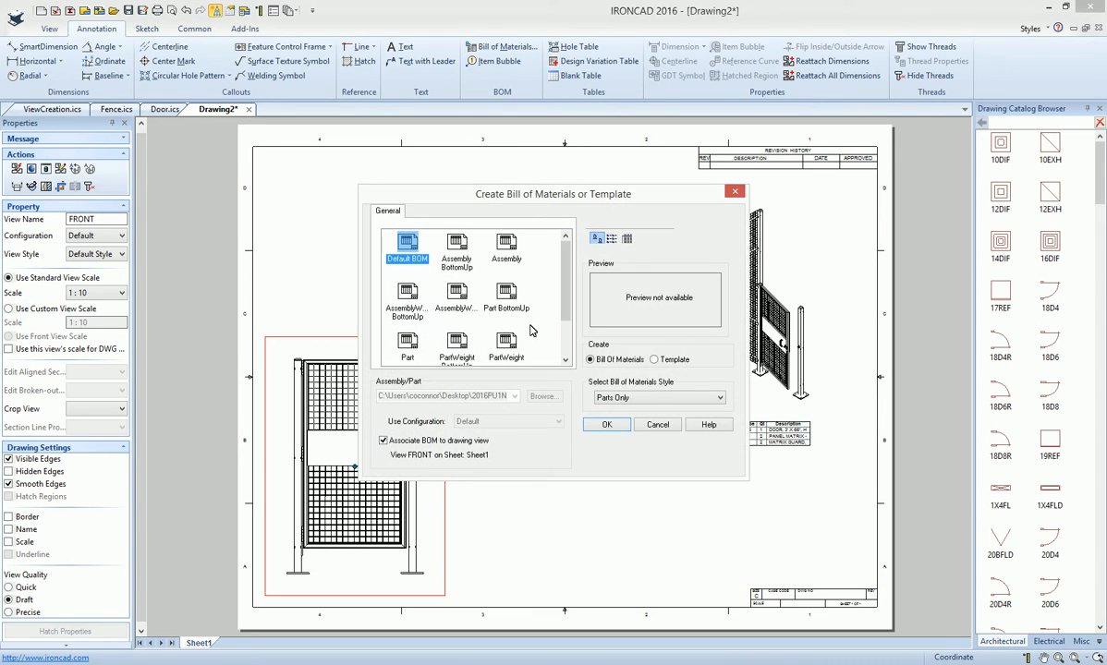
click(607, 425)
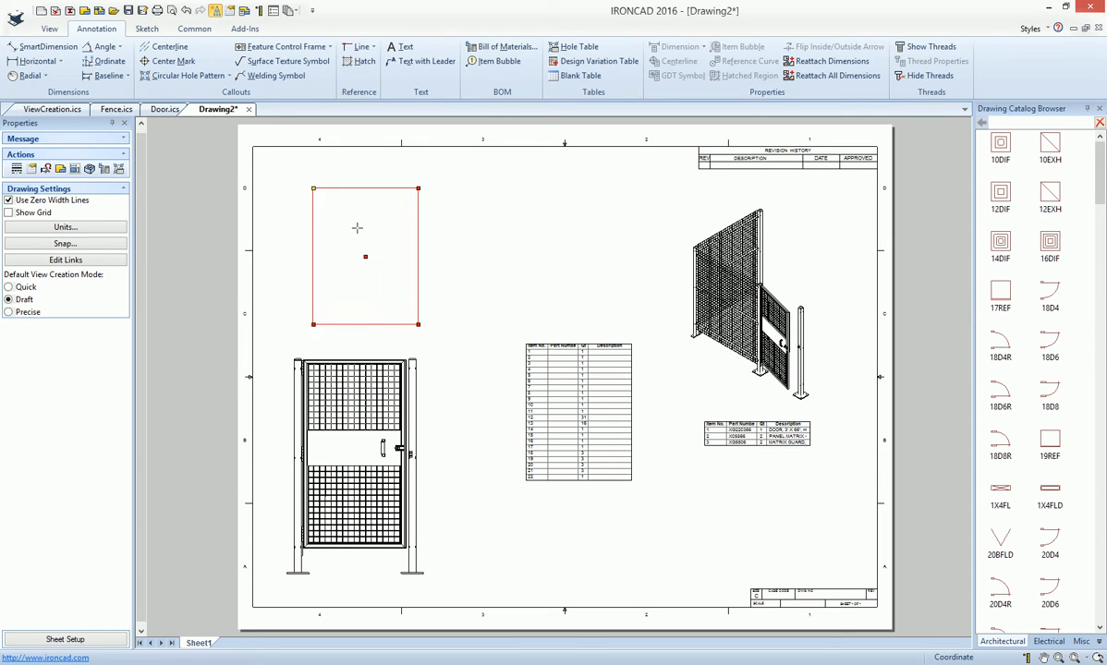
click(331, 204)
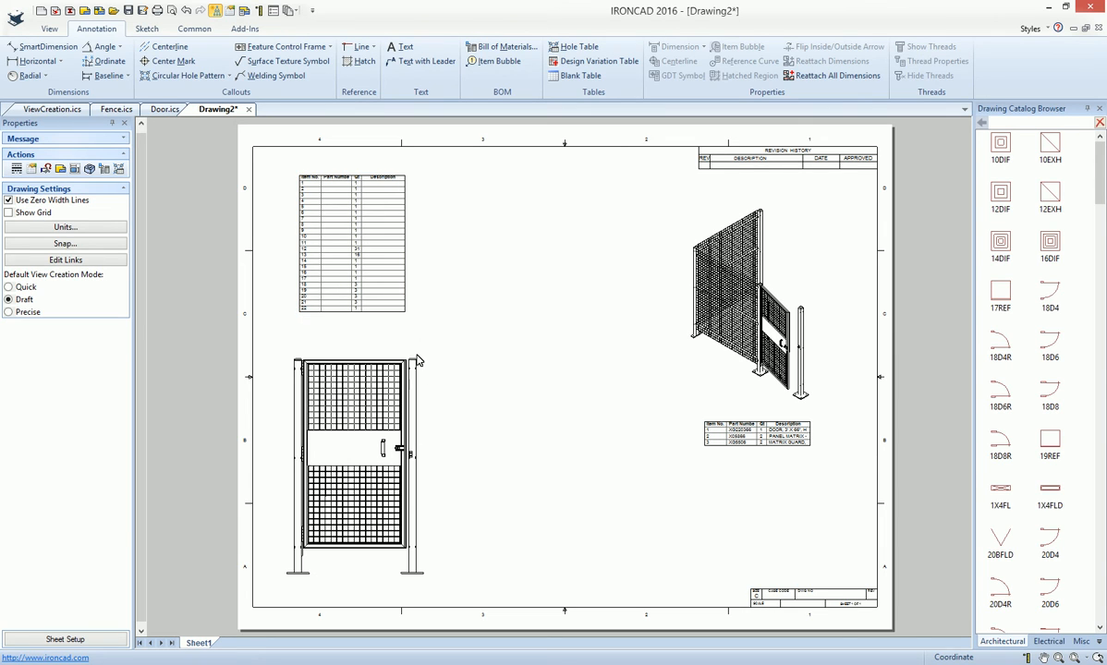
- Add item bubbles to the fence view for the door assembly, the mesh panel and the far-left post
click(494, 61)
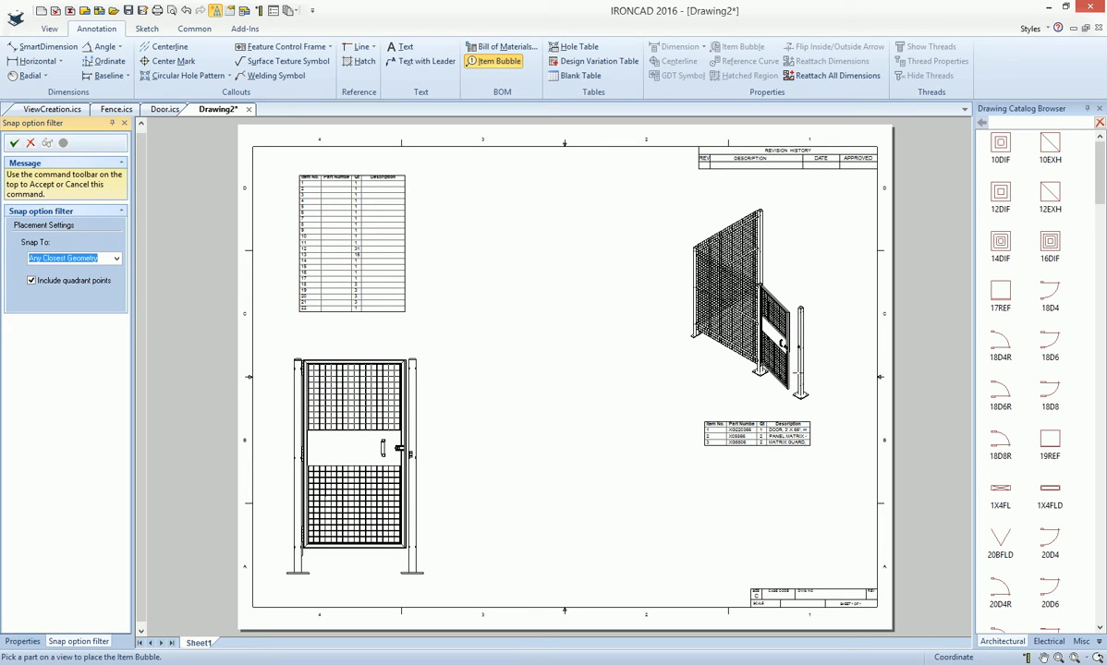
click(795, 370)
click(832, 348)
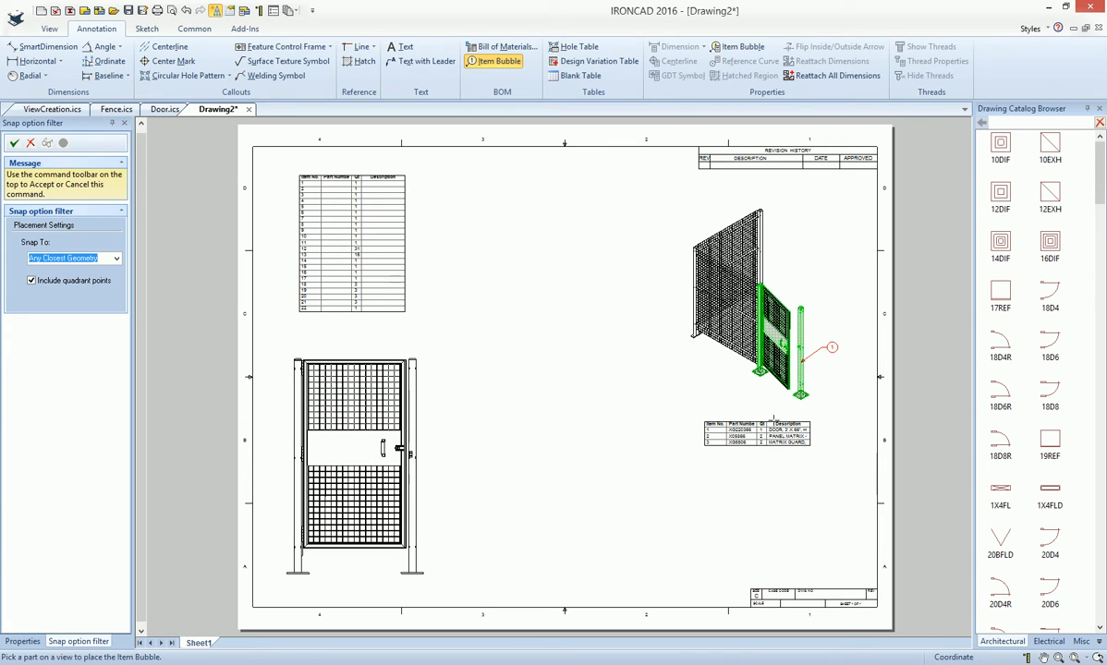
click(716, 366)
click(713, 371)
click(690, 334)
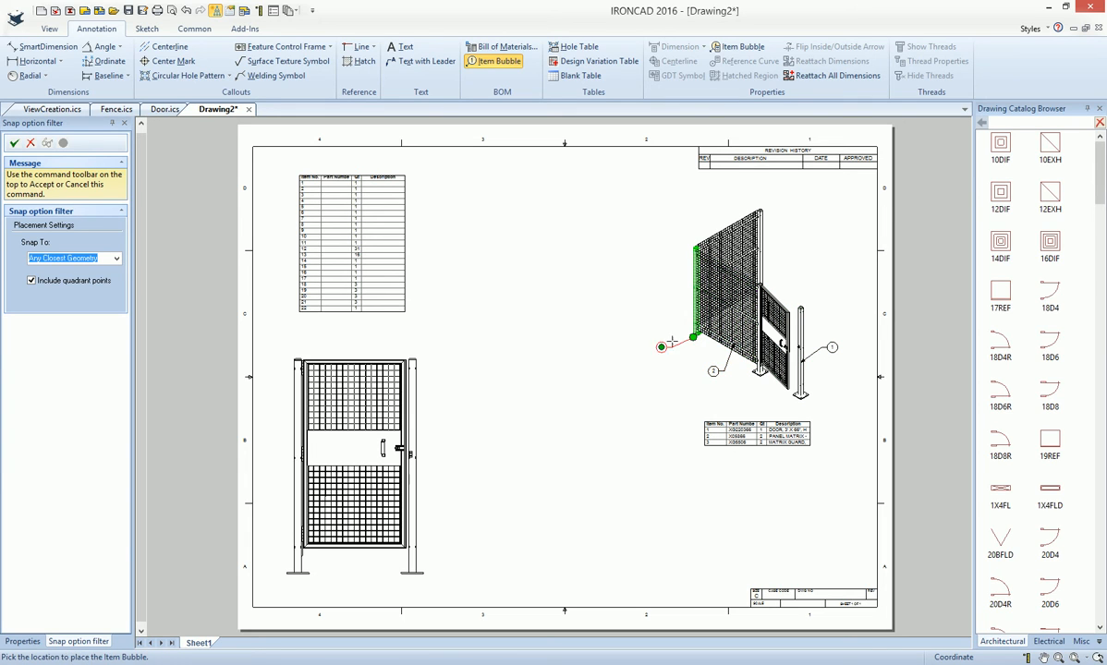
click(672, 348)
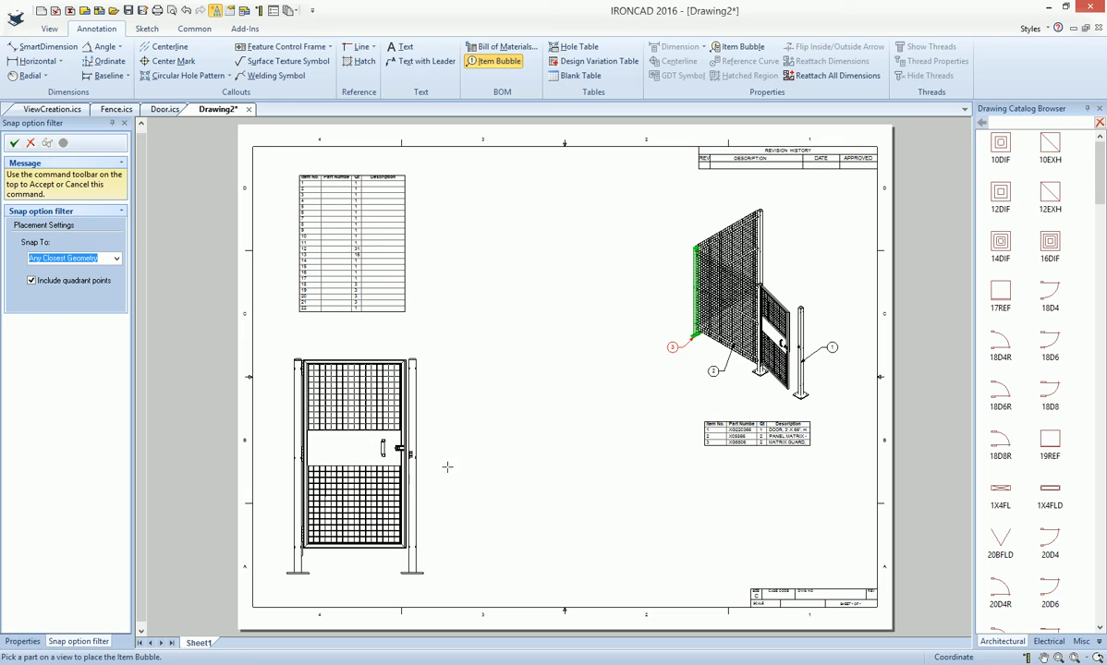
- Add item bubbles to the door view for the right post, the left post and the door's bottom rail
click(413, 522)
click(445, 511)
click(280, 534)
click(276, 525)
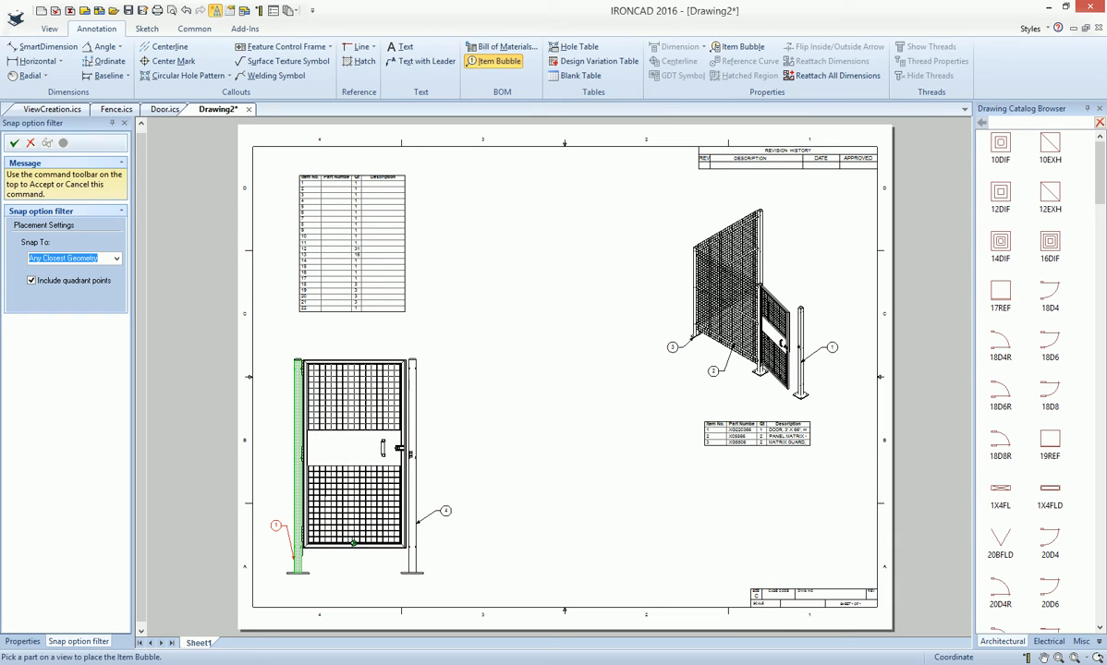
click(353, 548)
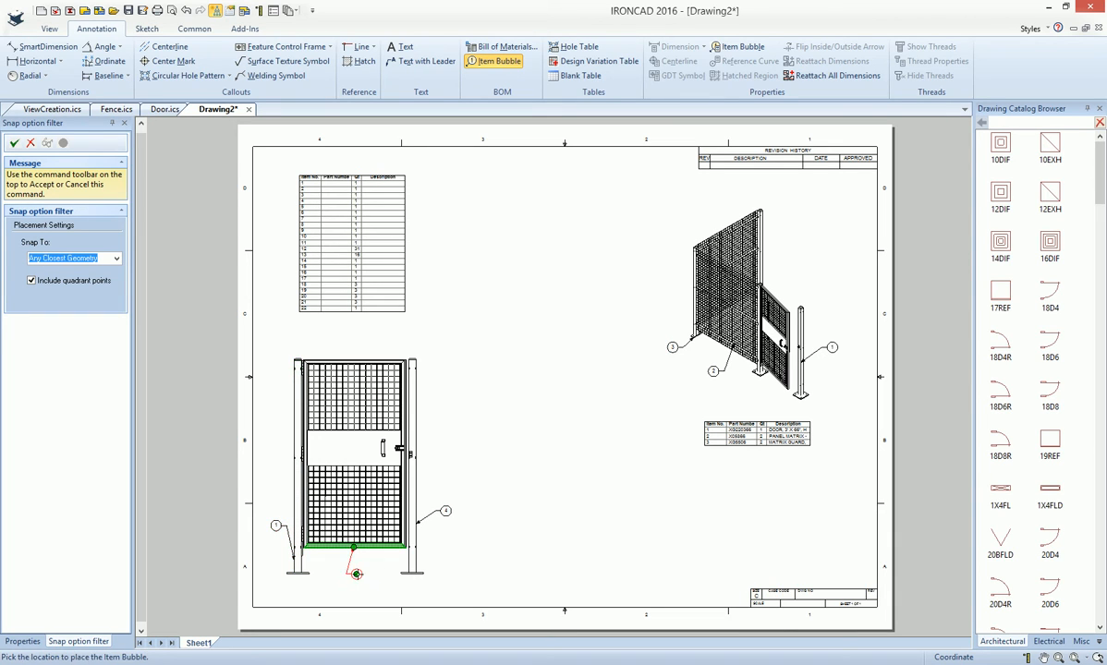
click(366, 573)
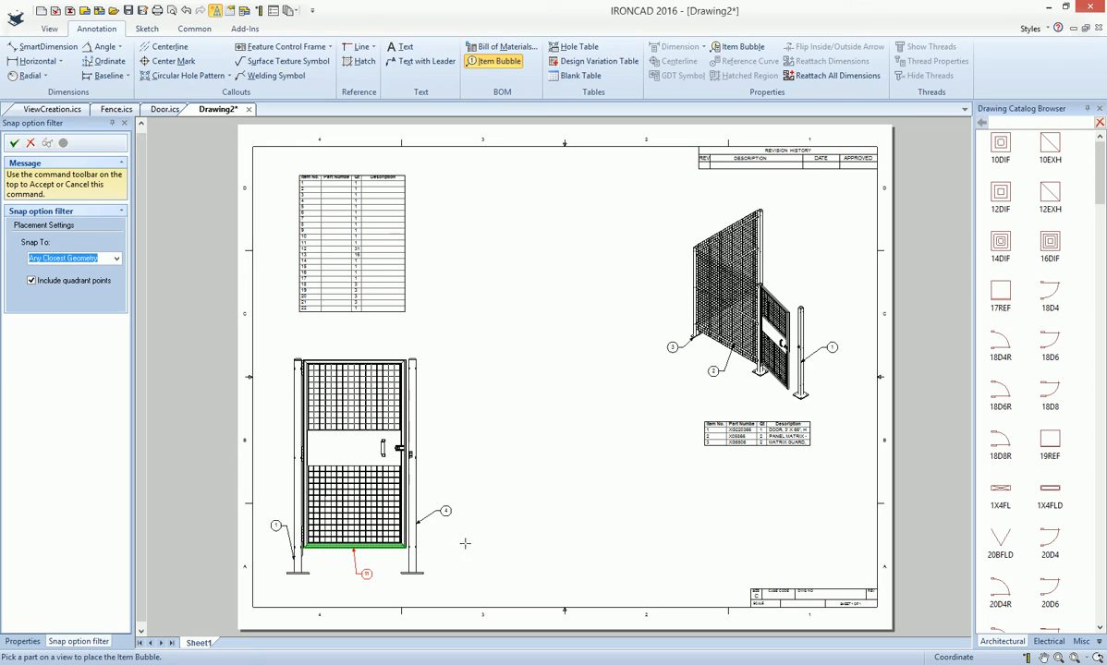
key(Escape)
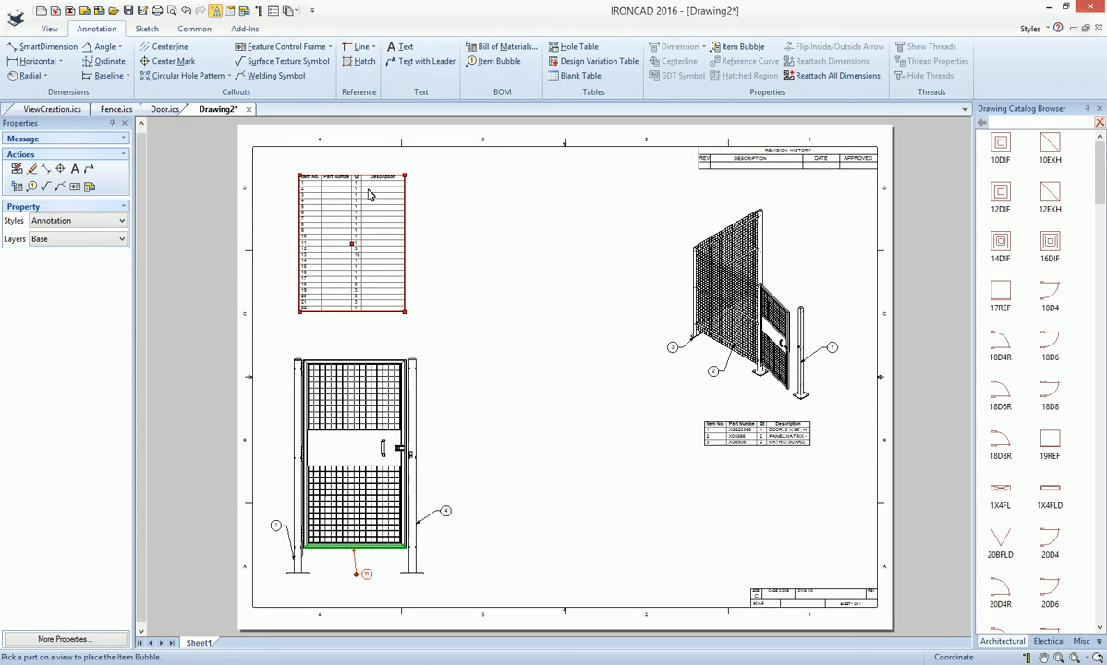
click(529, 415)
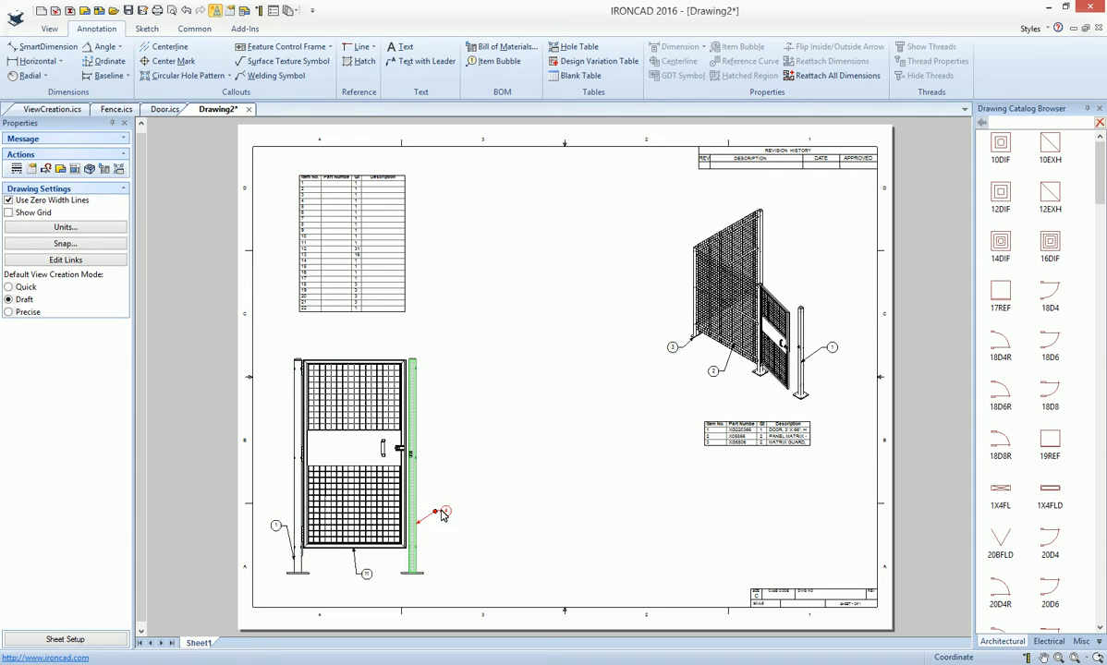
- Move the door view's left-post bubble slightly up and add BOM item 4 to it
mouse_move(279, 527)
mouse_down()
mouse_move(267, 506)
mouse_move(281, 510)
mouse_up()
right_click(283, 509)
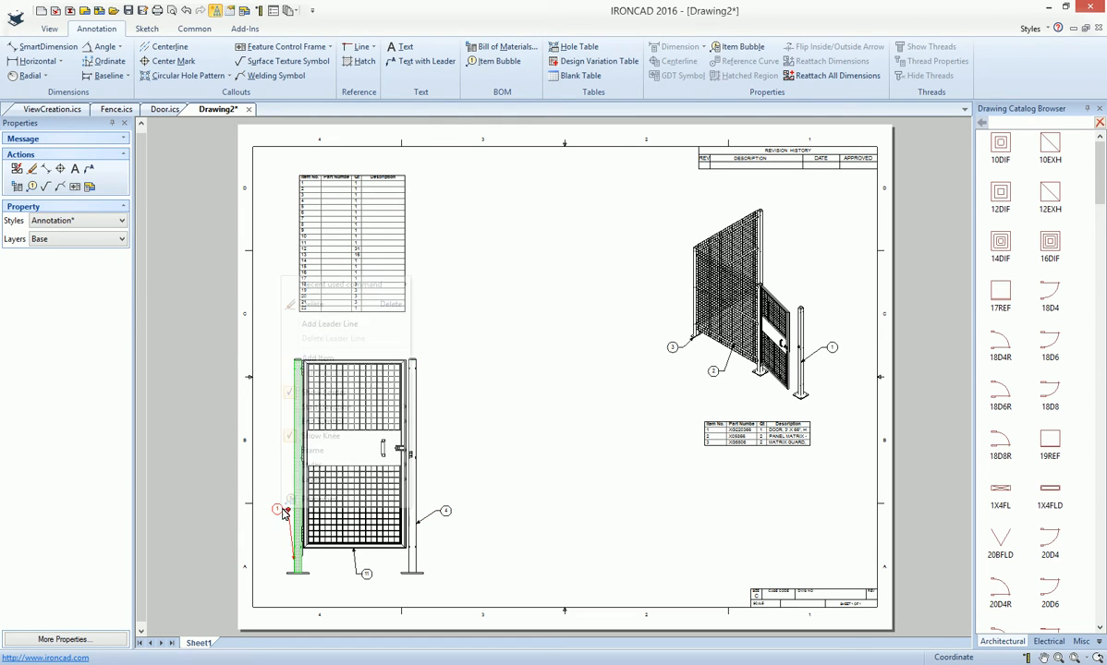
click(319, 360)
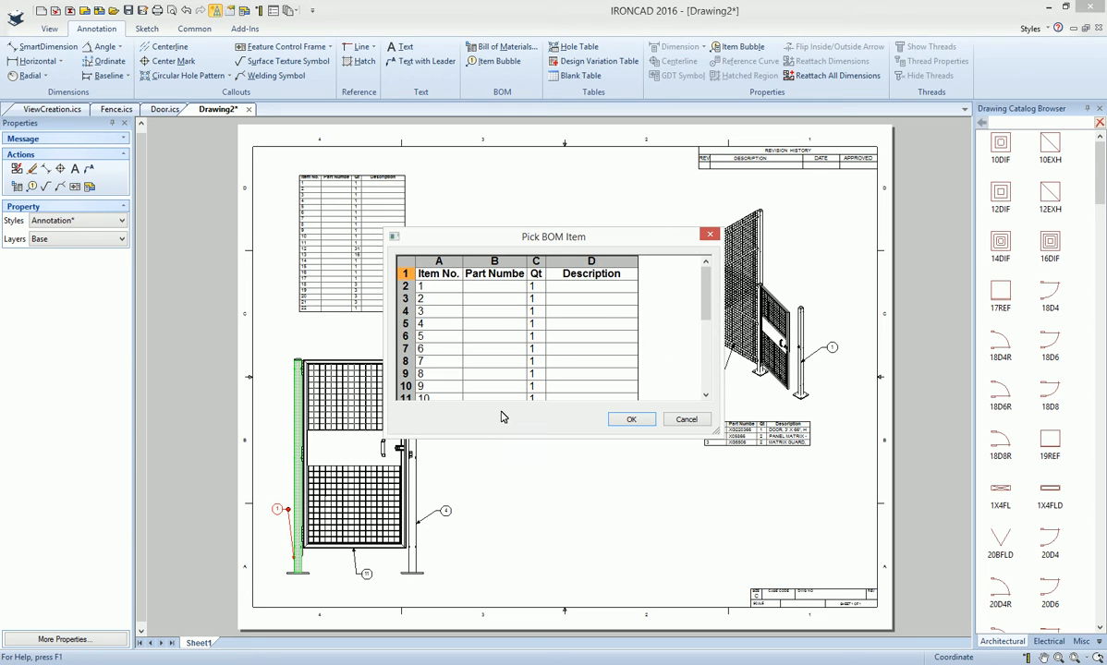
click(407, 323)
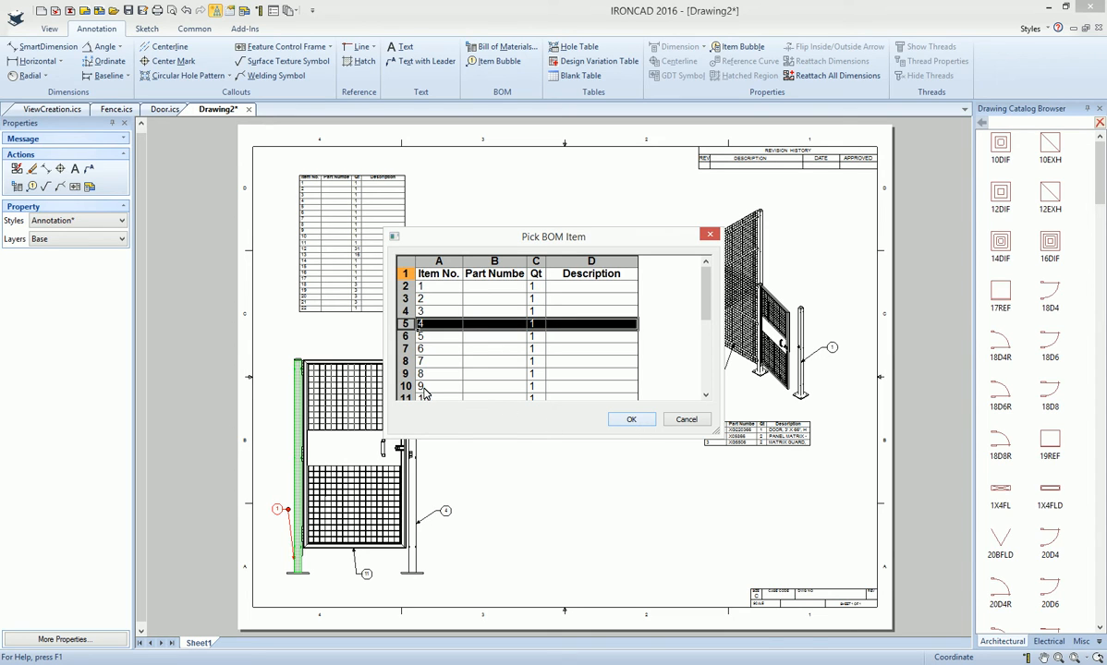
click(632, 419)
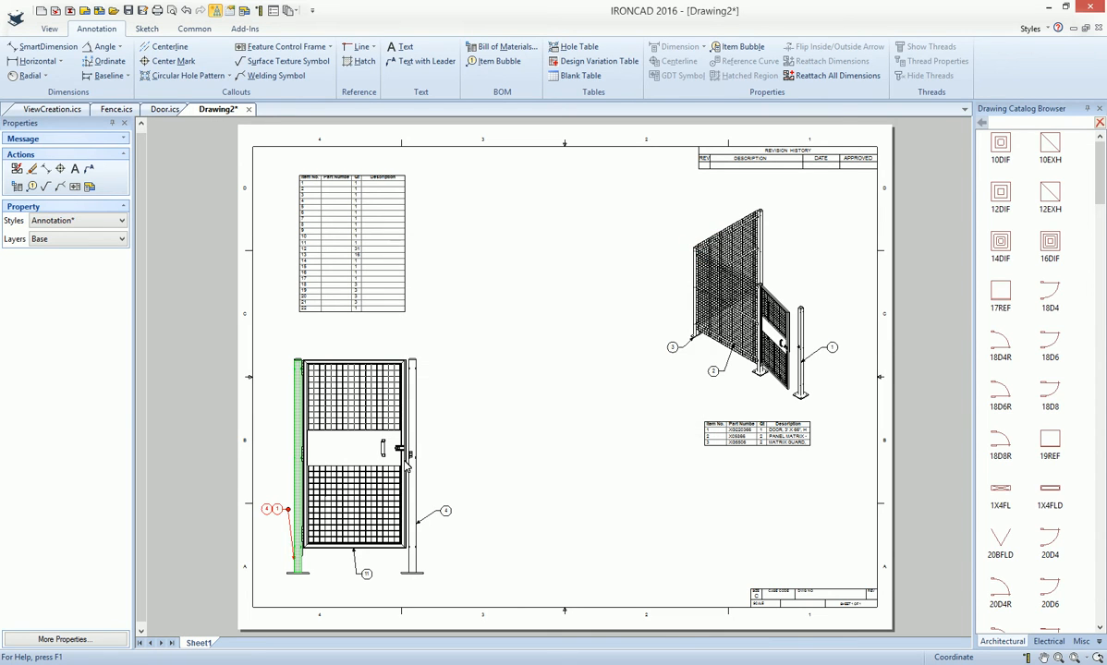
click(271, 553)
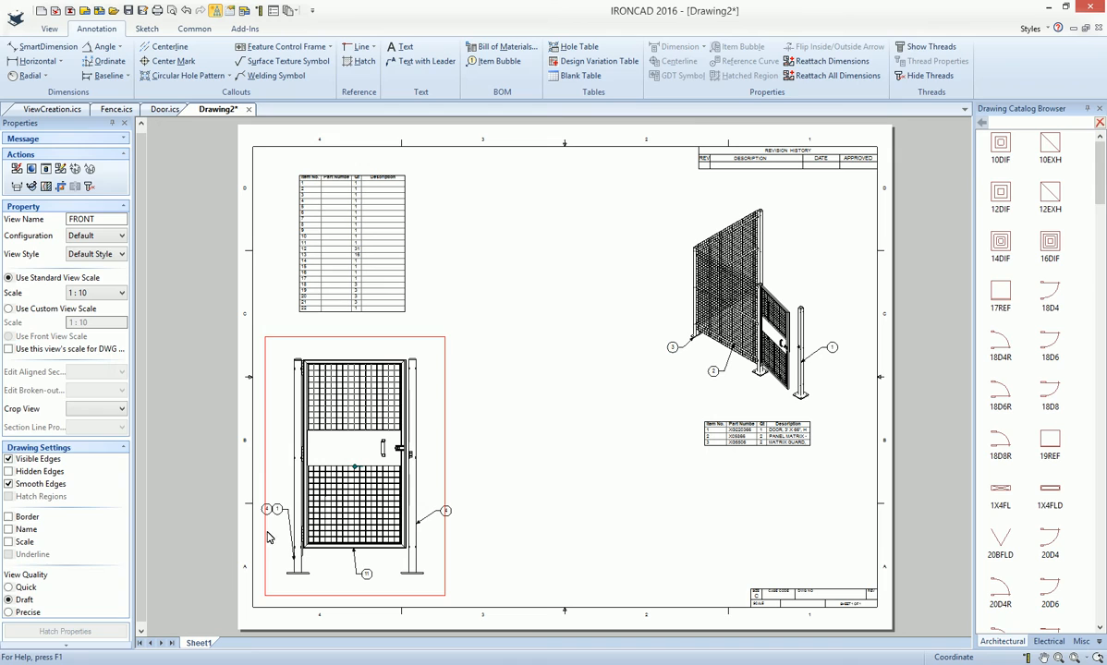
- Delete the item bubble attached to the right post in the door view
click(562, 496)
click(450, 511)
key(Delete)
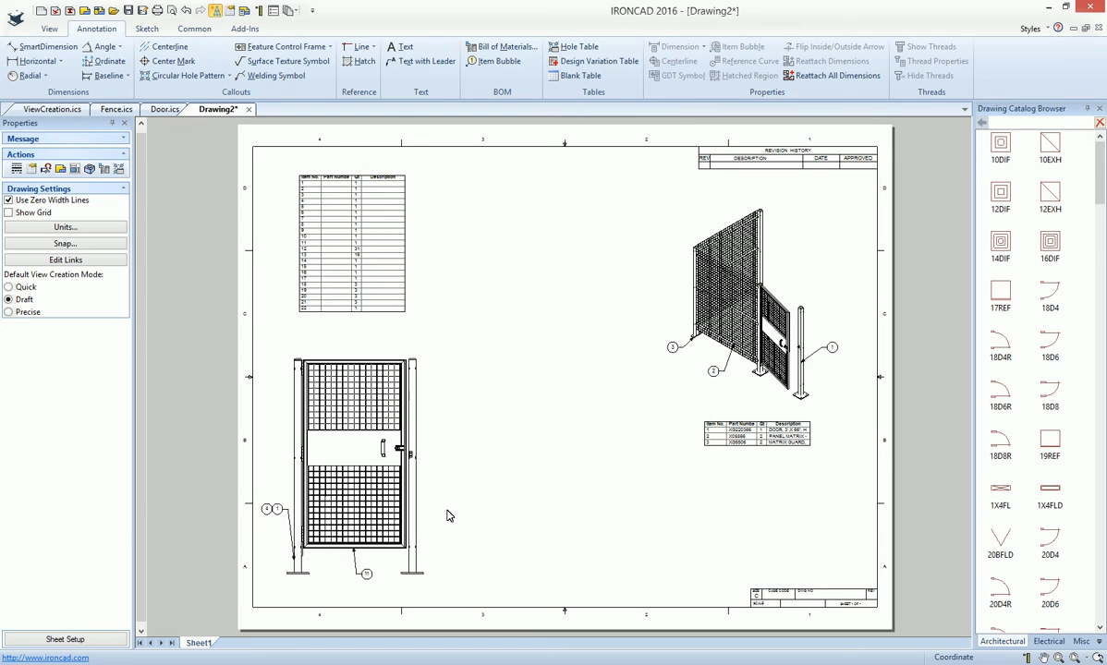
- Set the left post's combined item bubbles to stack vertically downwards
click(273, 513)
right_click(274, 513)
click(305, 499)
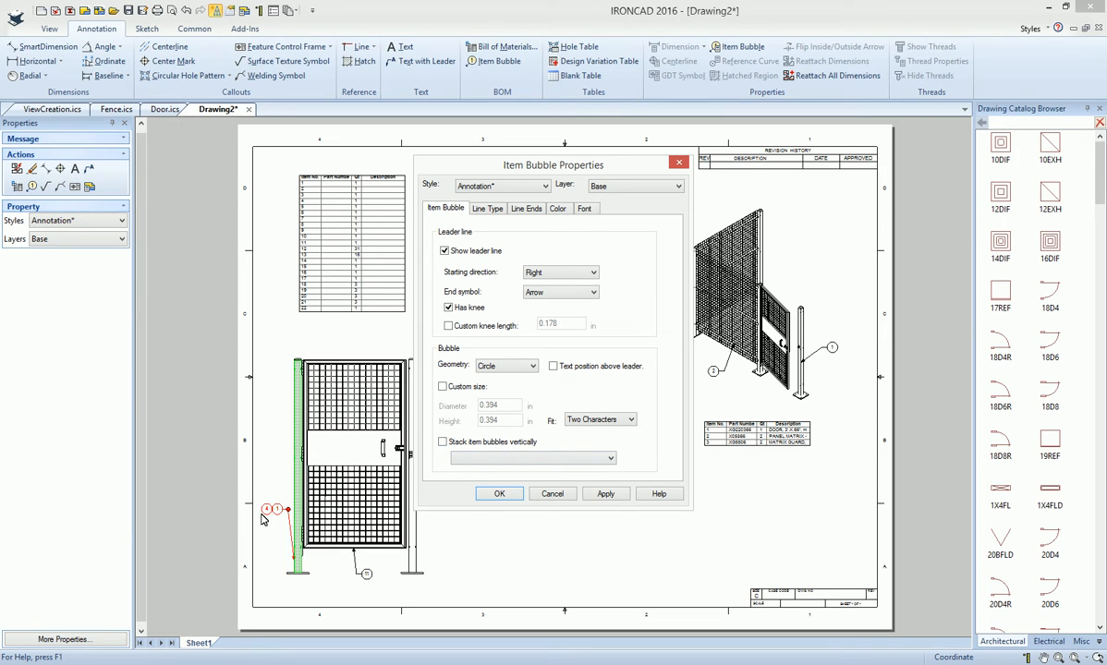
click(467, 444)
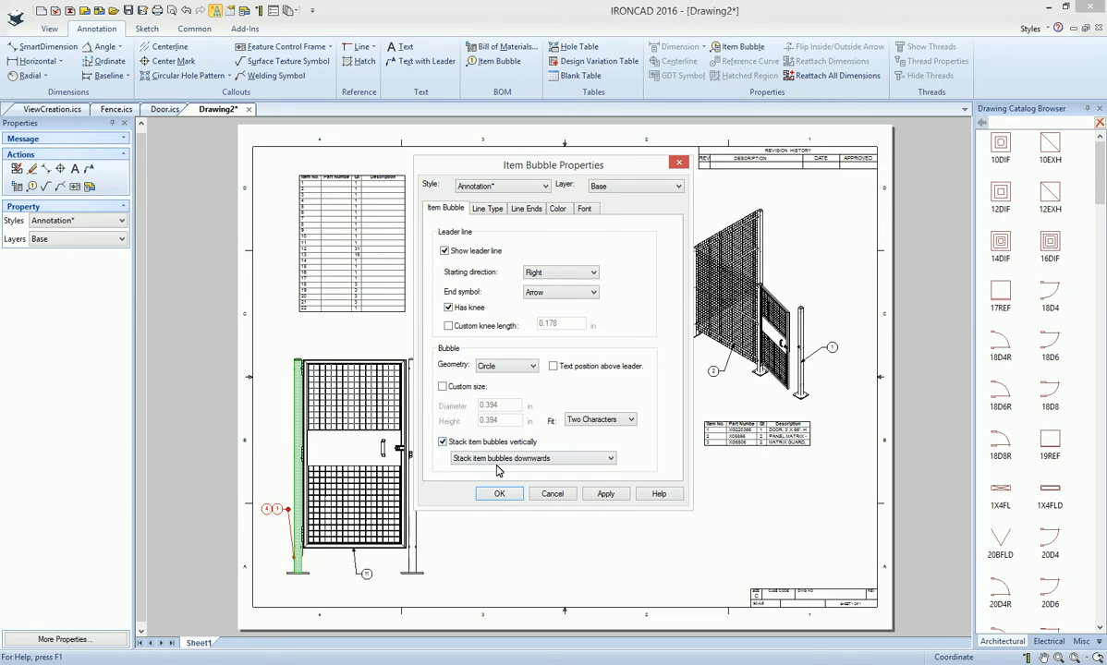
click(516, 459)
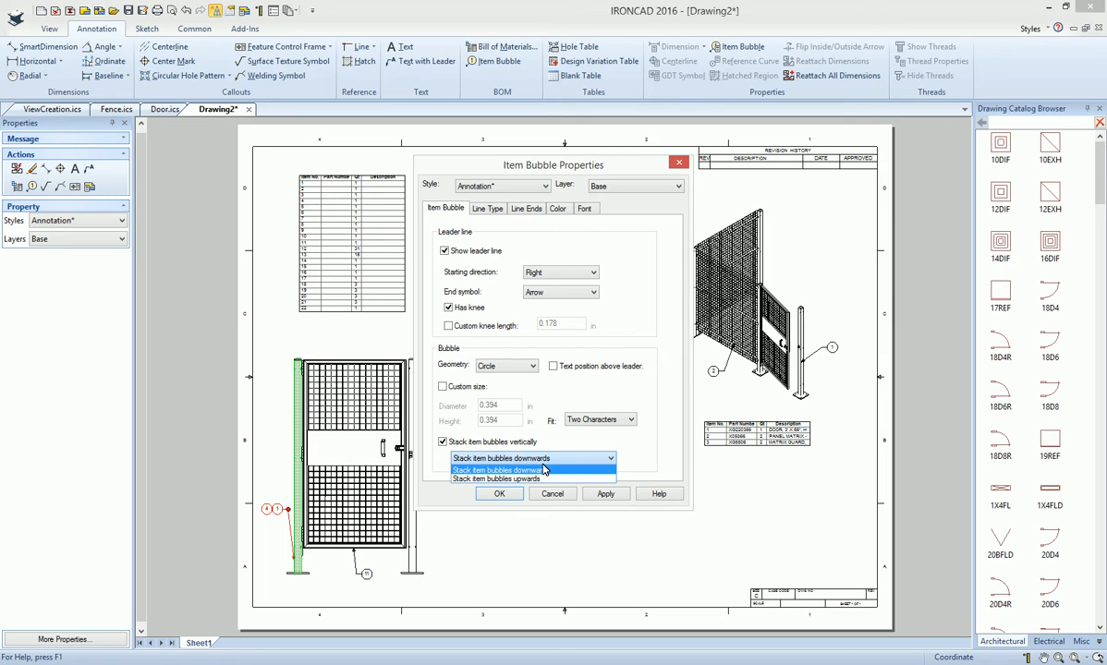
click(528, 471)
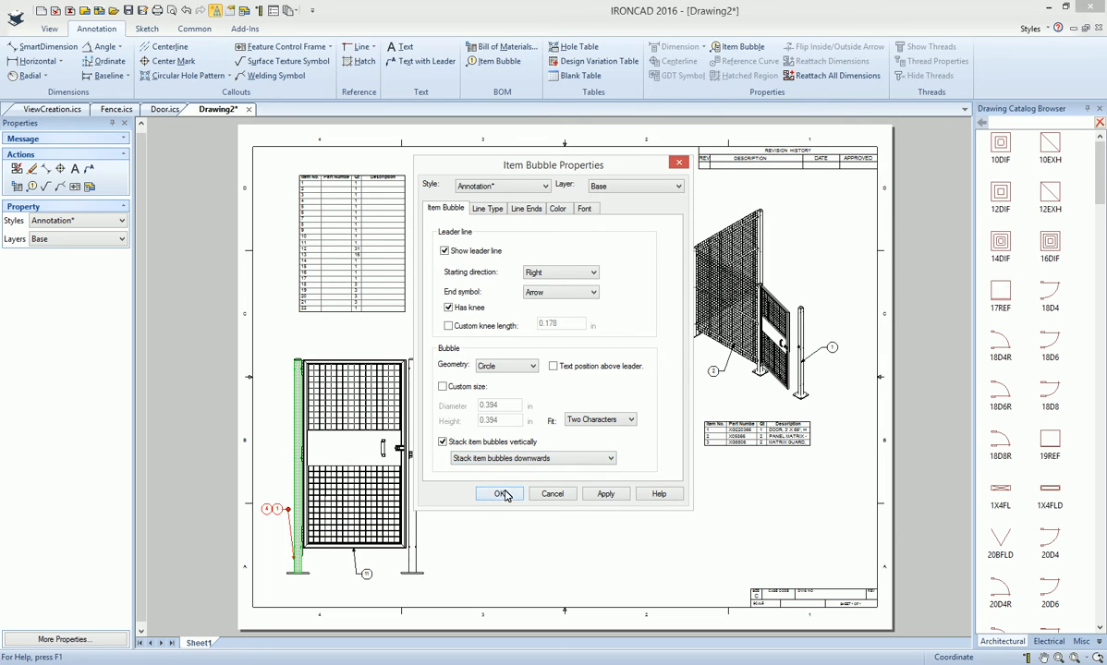
click(500, 494)
click(277, 504)
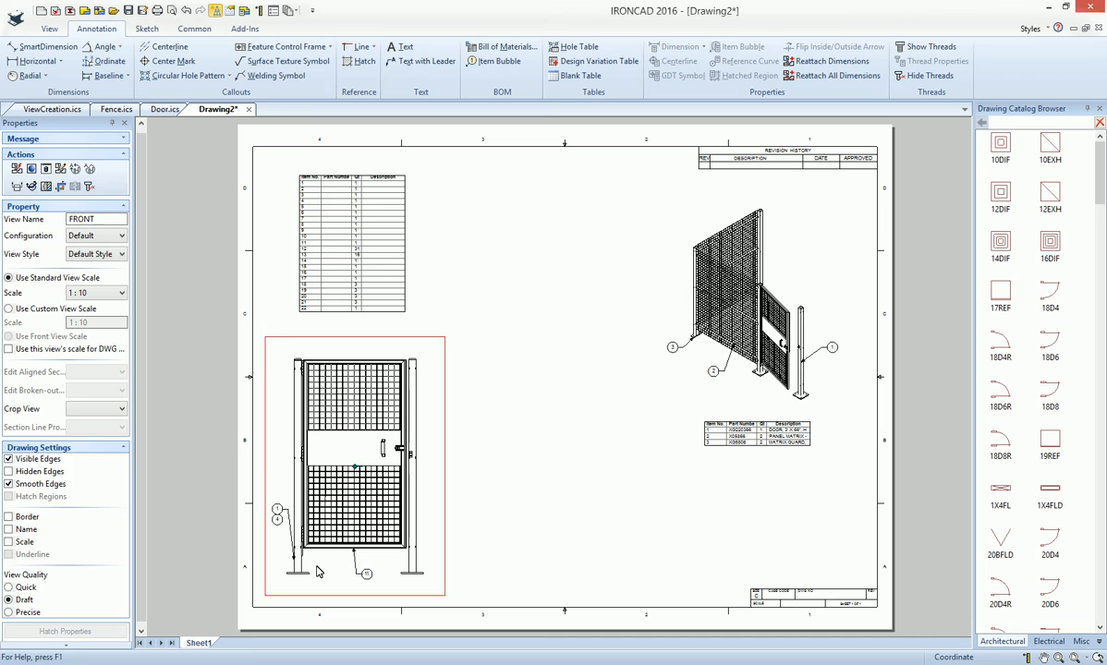
- Save the drawing as Fence.icd
click(545, 488)
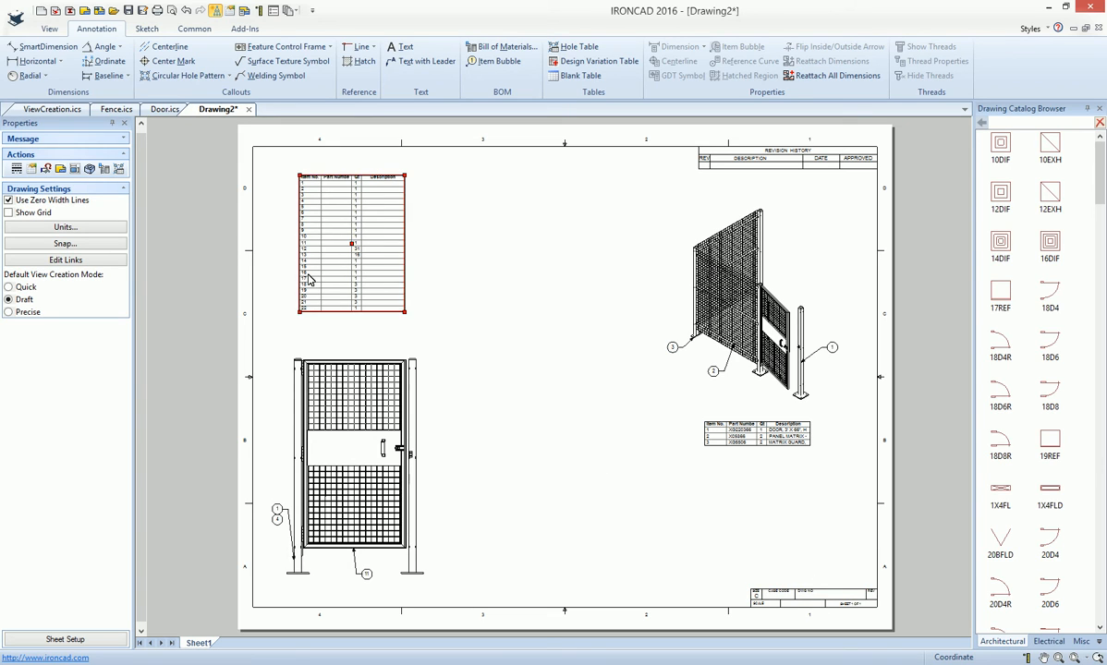
click(99, 14)
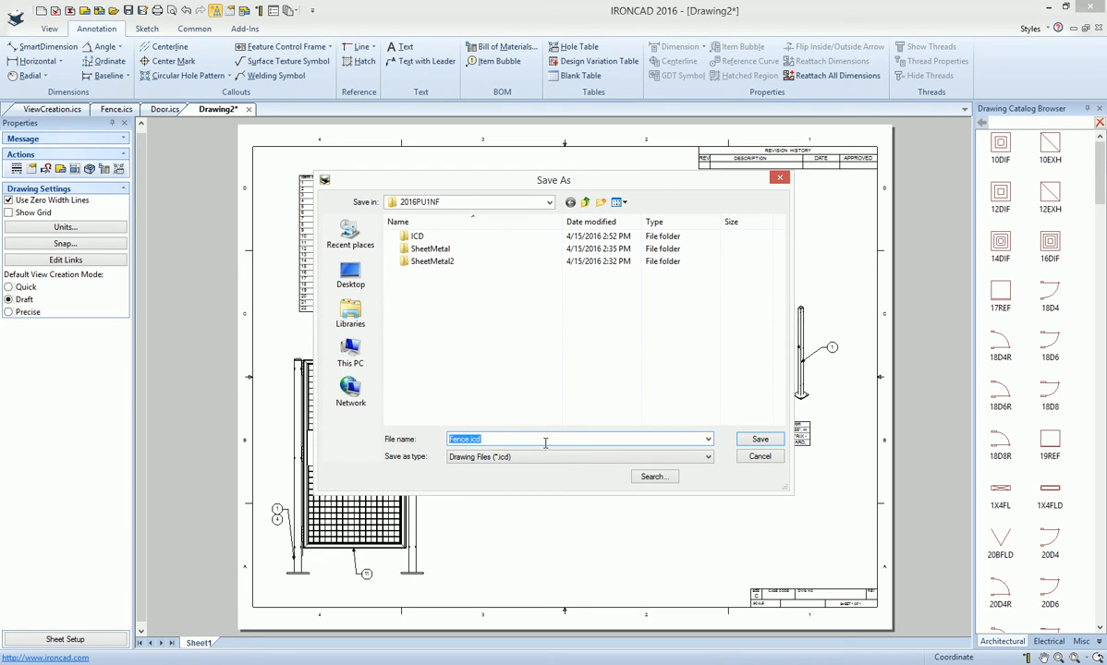
click(760, 440)
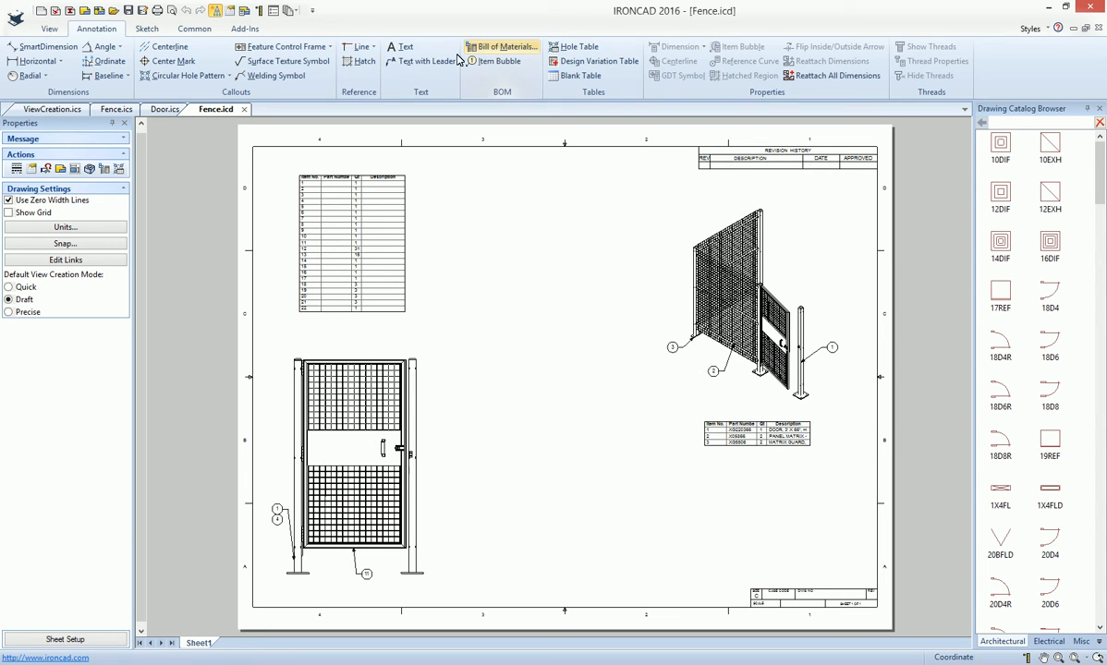
- Place a text in the title block's DWG NO field and link it to the current document's IC-File Name property
click(393, 47)
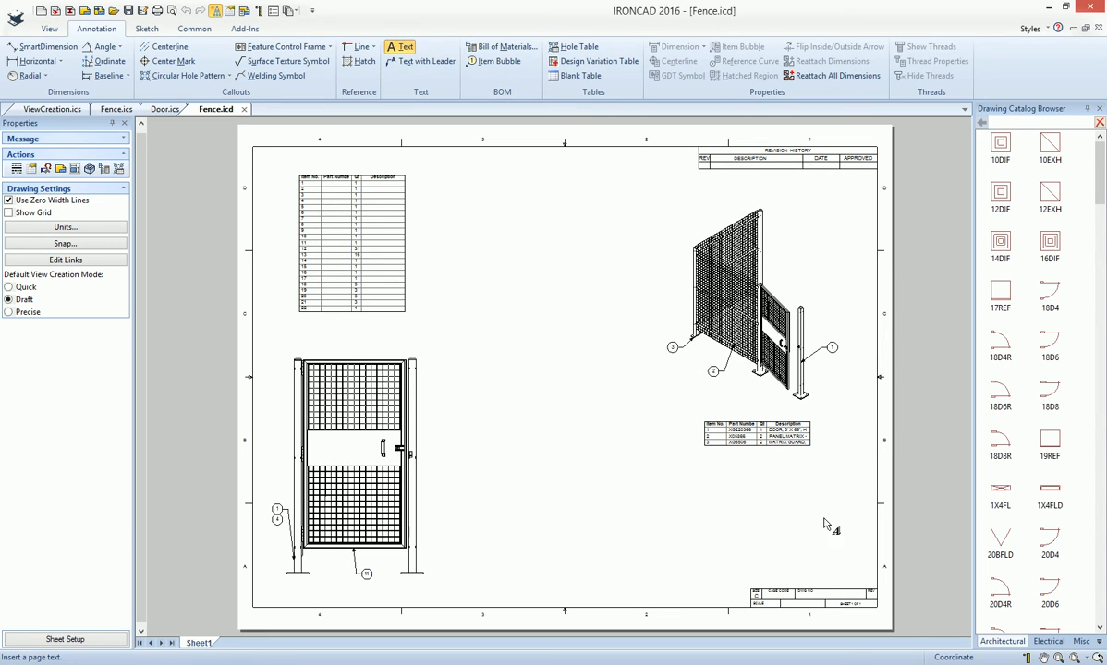
click(835, 596)
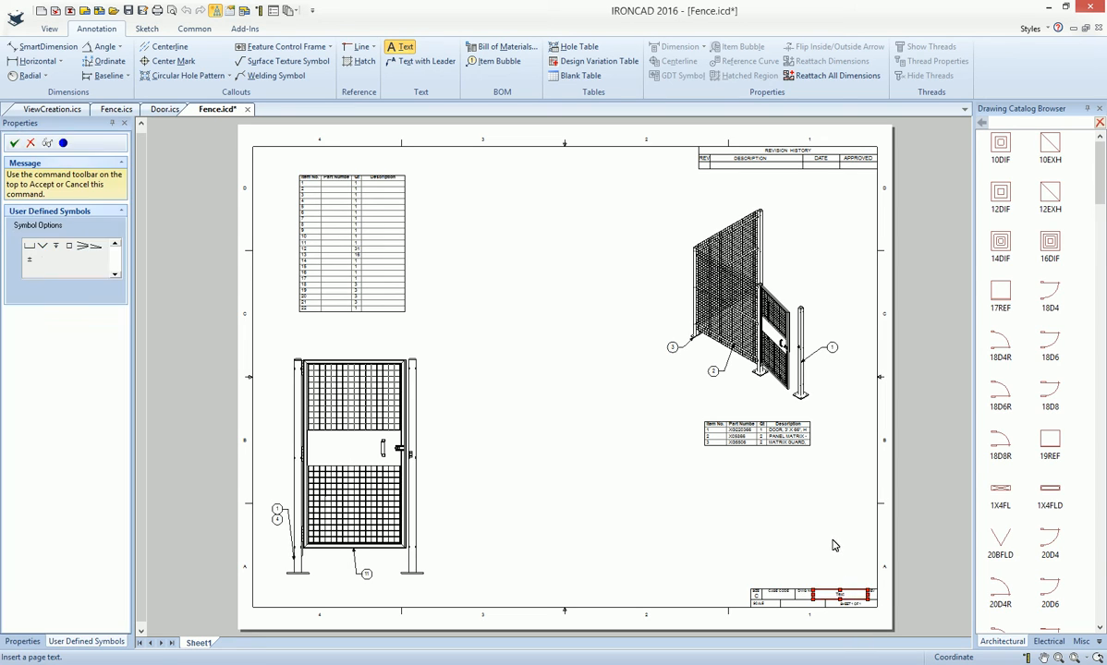
right_click(776, 565)
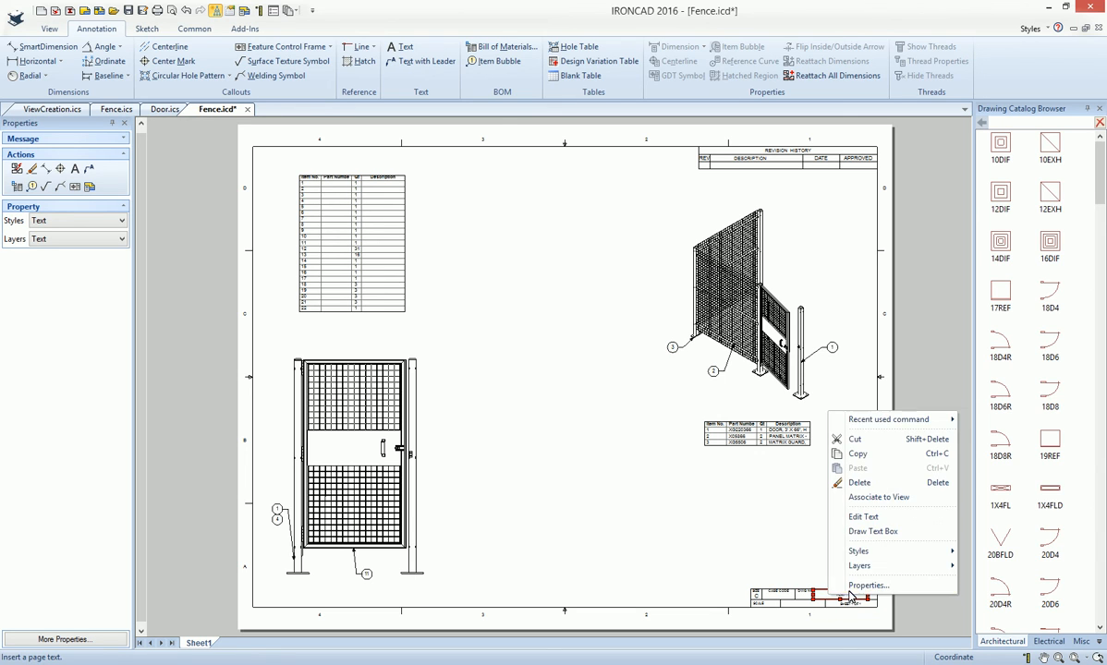
click(799, 560)
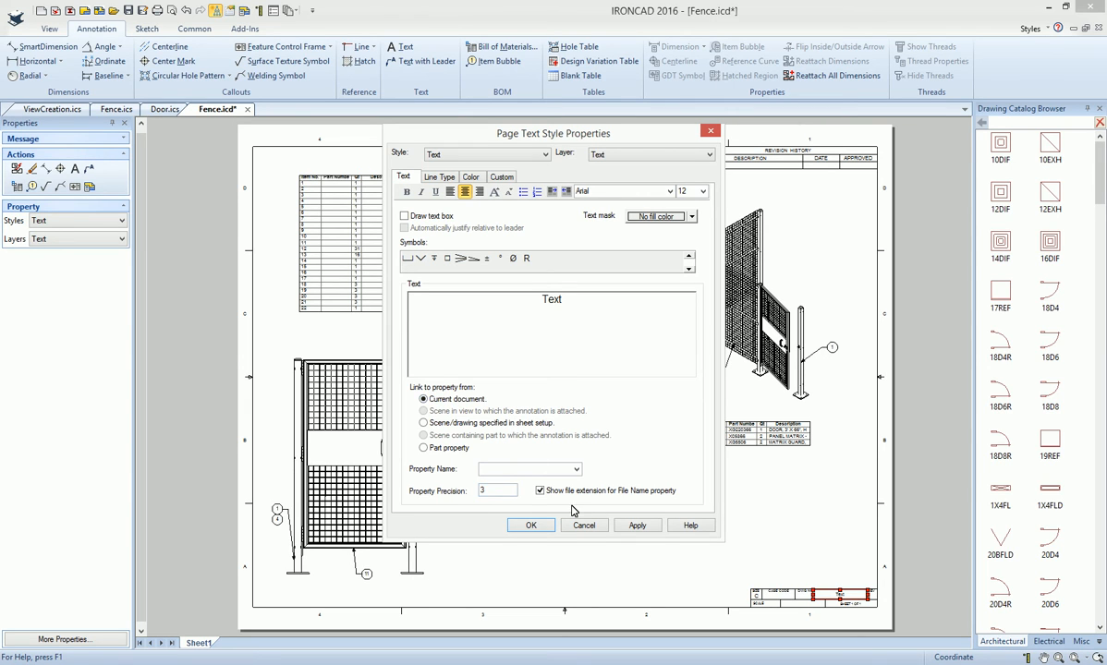
click(576, 469)
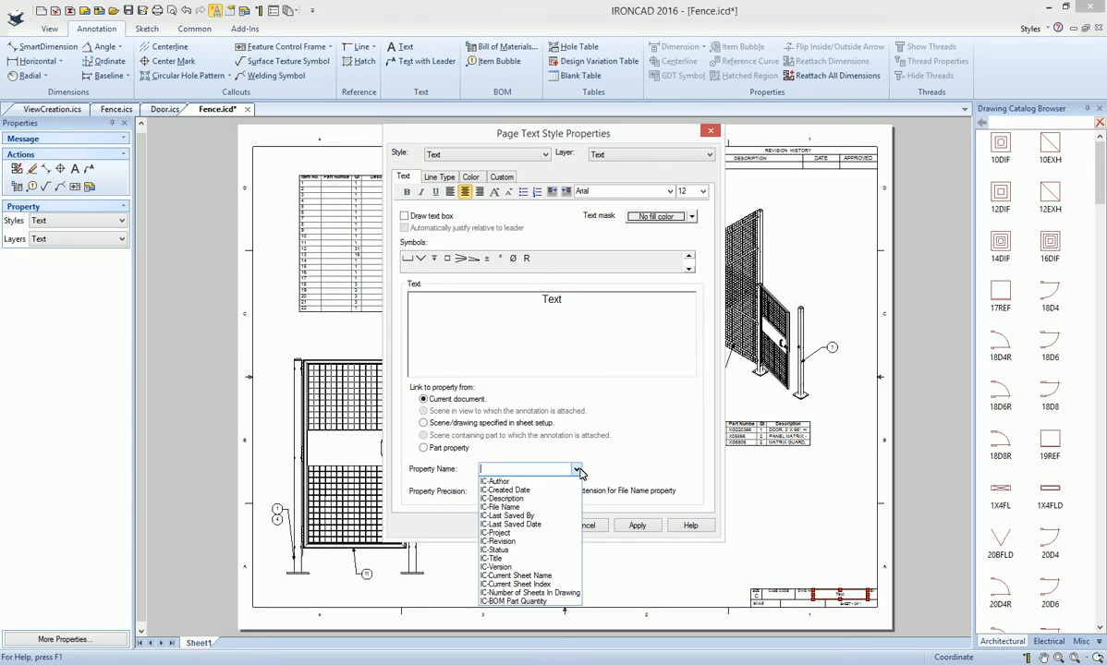
click(514, 509)
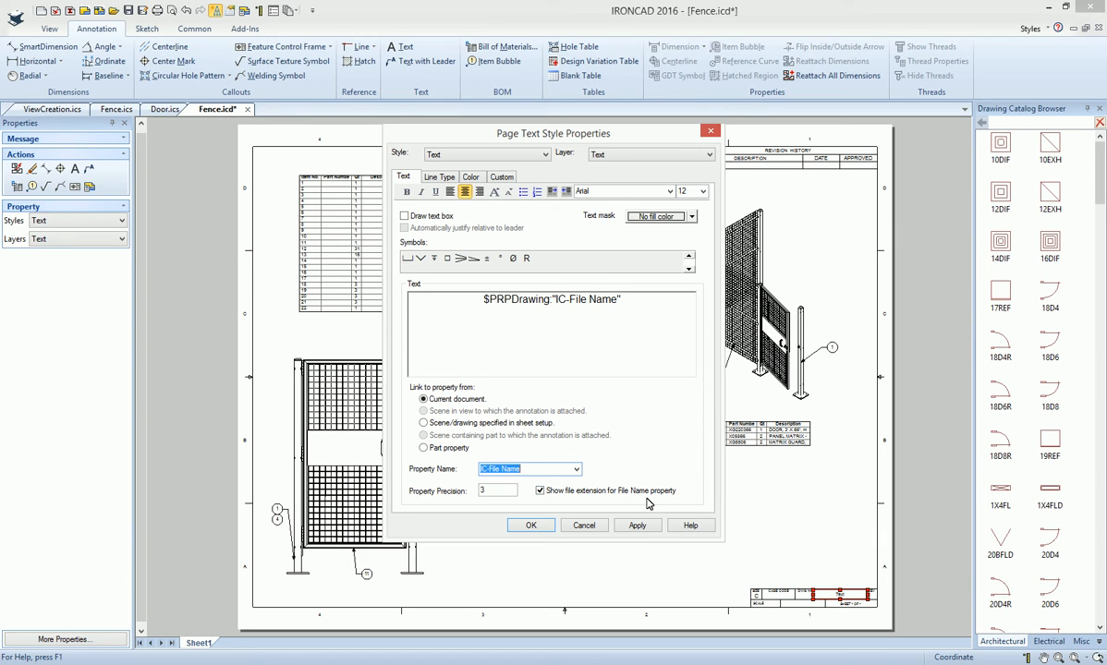
click(535, 529)
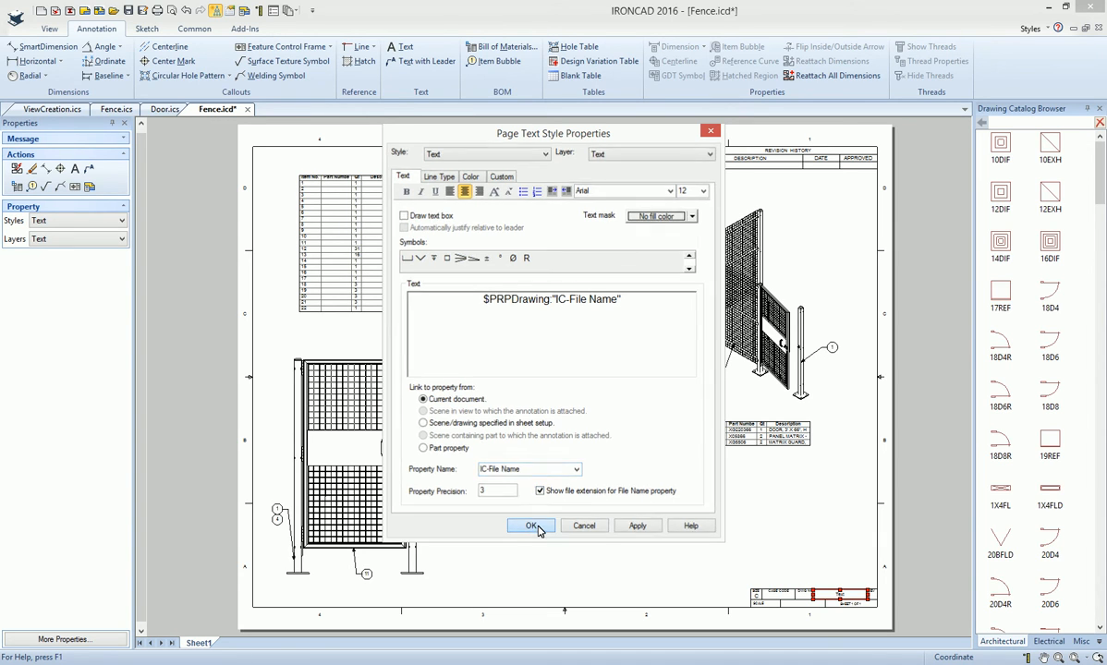
click(671, 536)
- Turn off the file extension for the file name property in the title block's DWG NO text
scroll(852, 601, up, 1)
scroll(734, 472, up, 3)
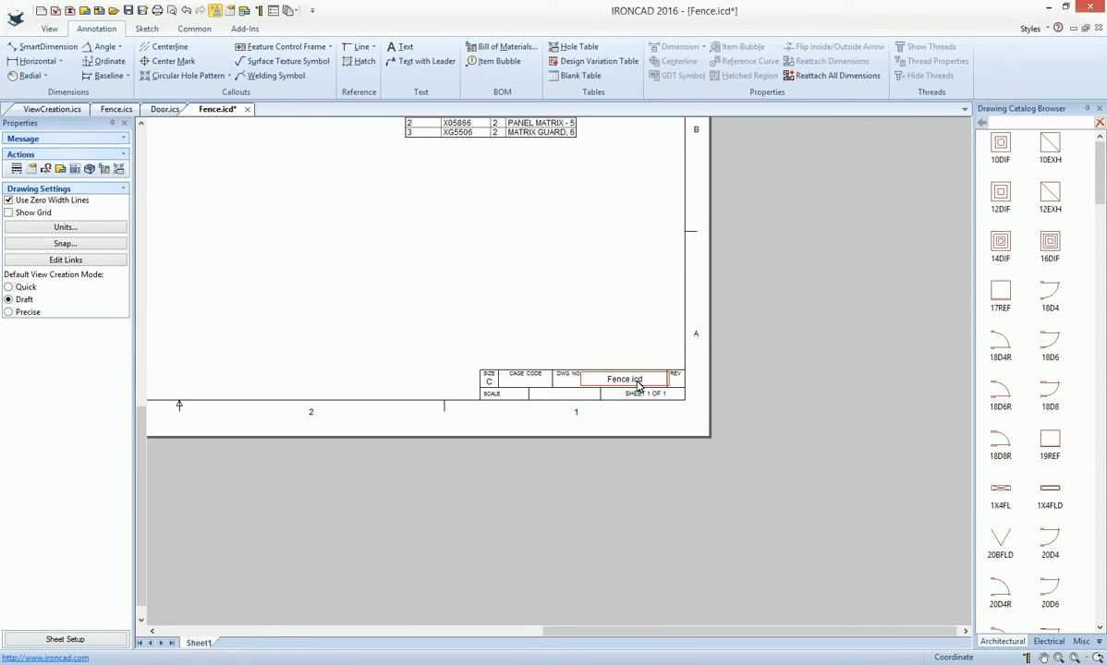
double_click(639, 384)
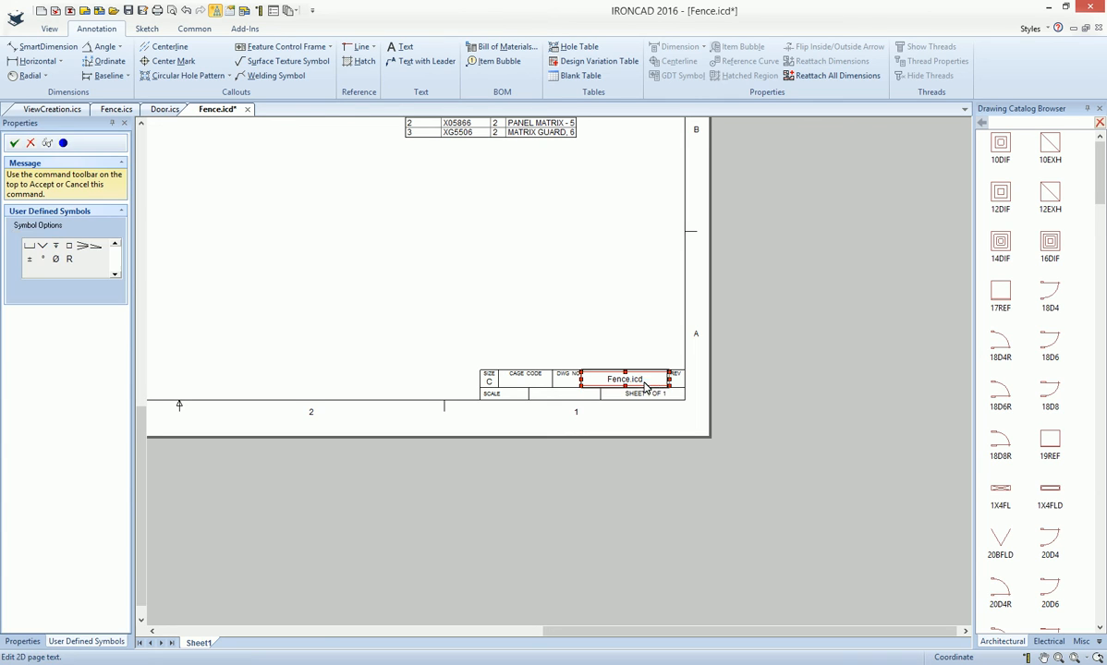
click(639, 356)
right_click(637, 378)
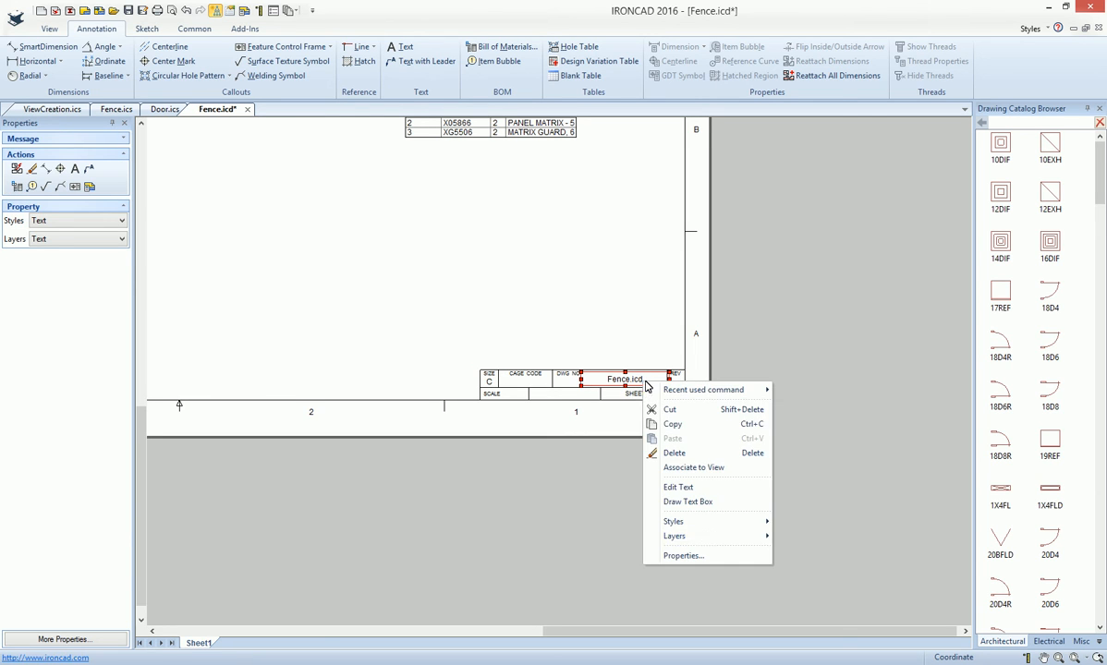
click(672, 541)
triple_click(537, 301)
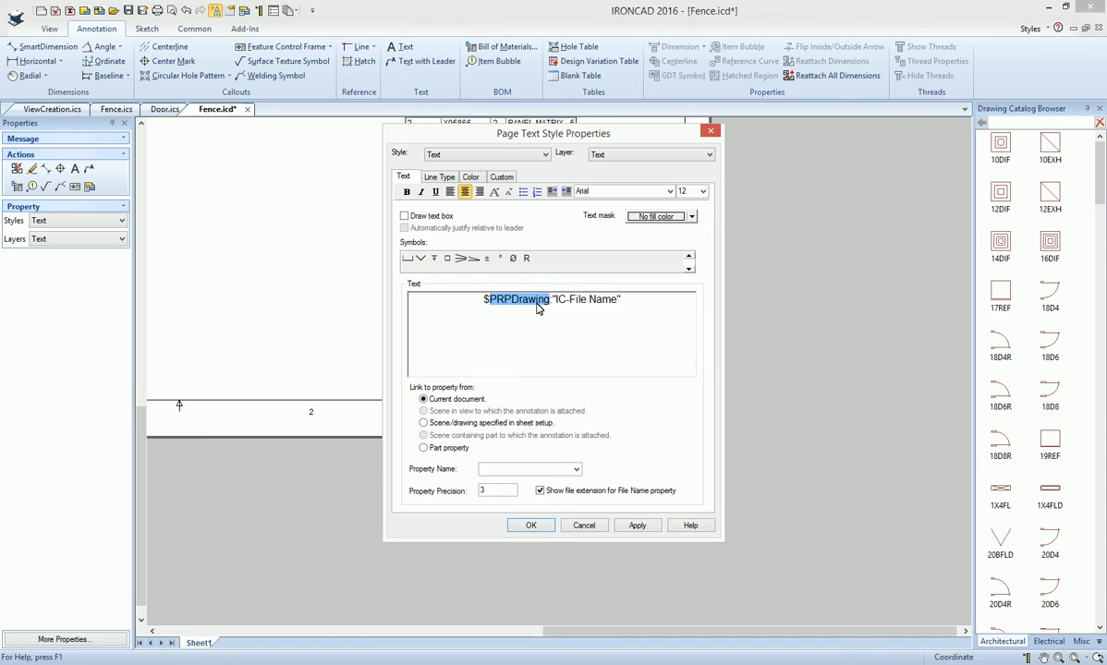
click(540, 491)
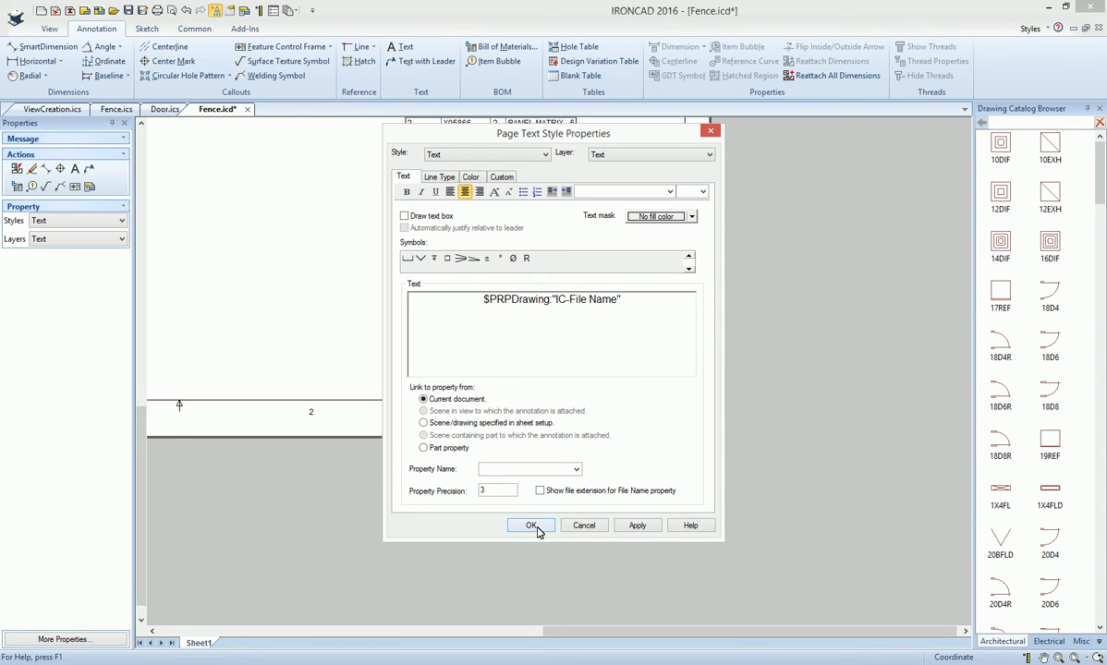
click(534, 526)
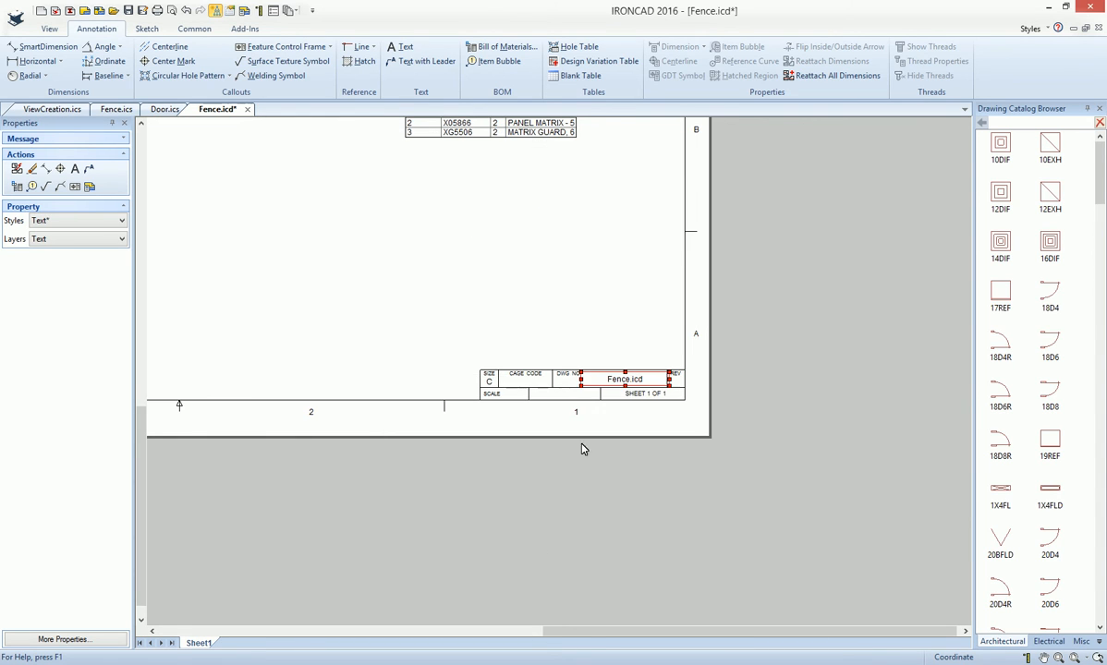
double_click(620, 381)
click(607, 346)
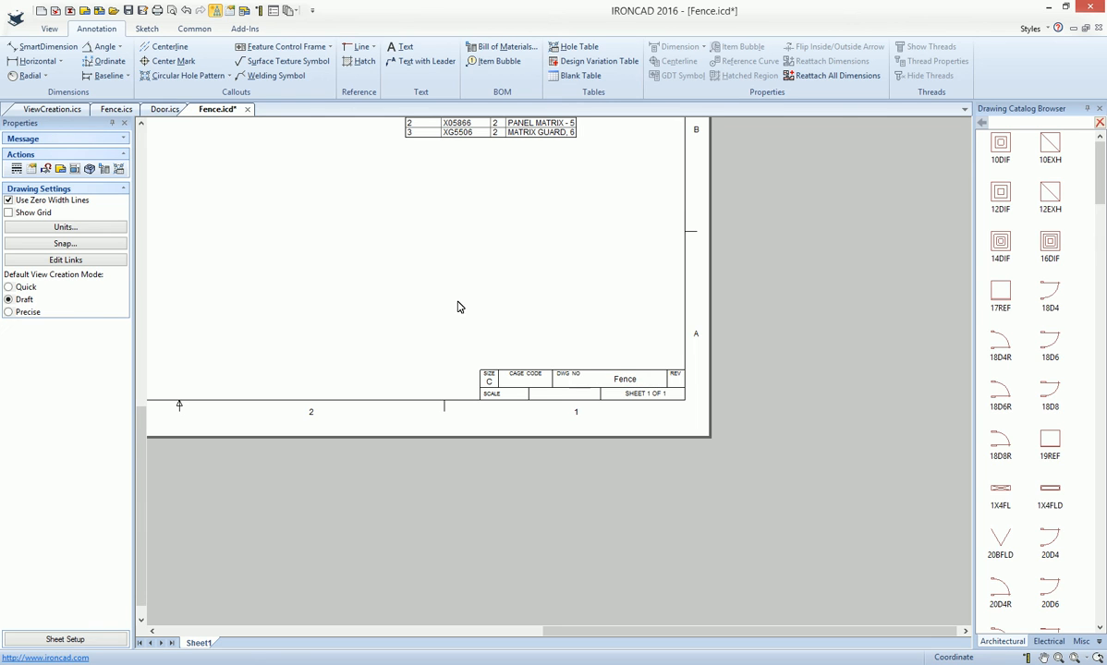
mouse_move(376, 318)
middle_down()
mouse_move(511, 331)
mouse_move(625, 425)
mouse_move(617, 436)
middle_up()
scroll(616, 436, down, 3)
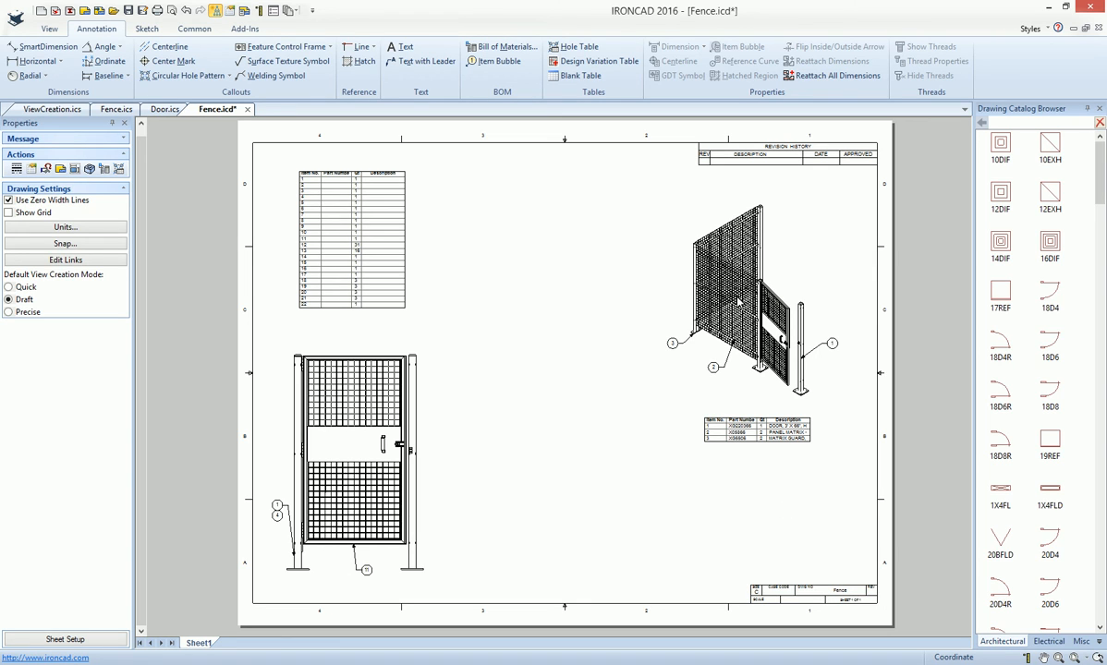
- Review which source documents the sheet setup offers for linked part properties, leaving the setup as it is
right_click(494, 304)
click(534, 399)
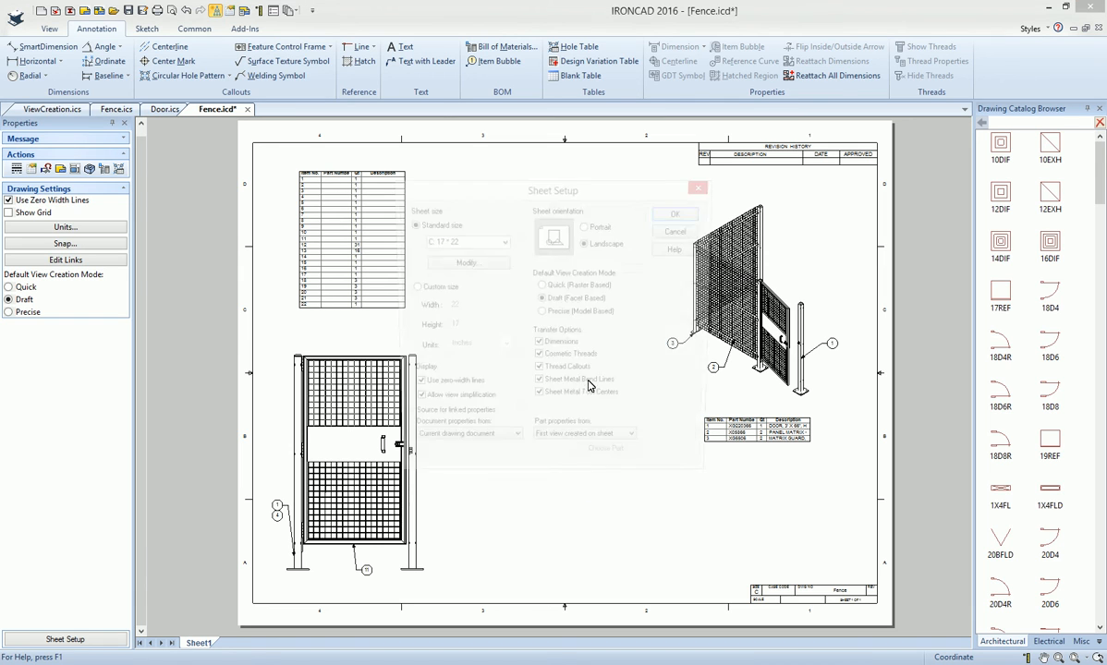
click(588, 447)
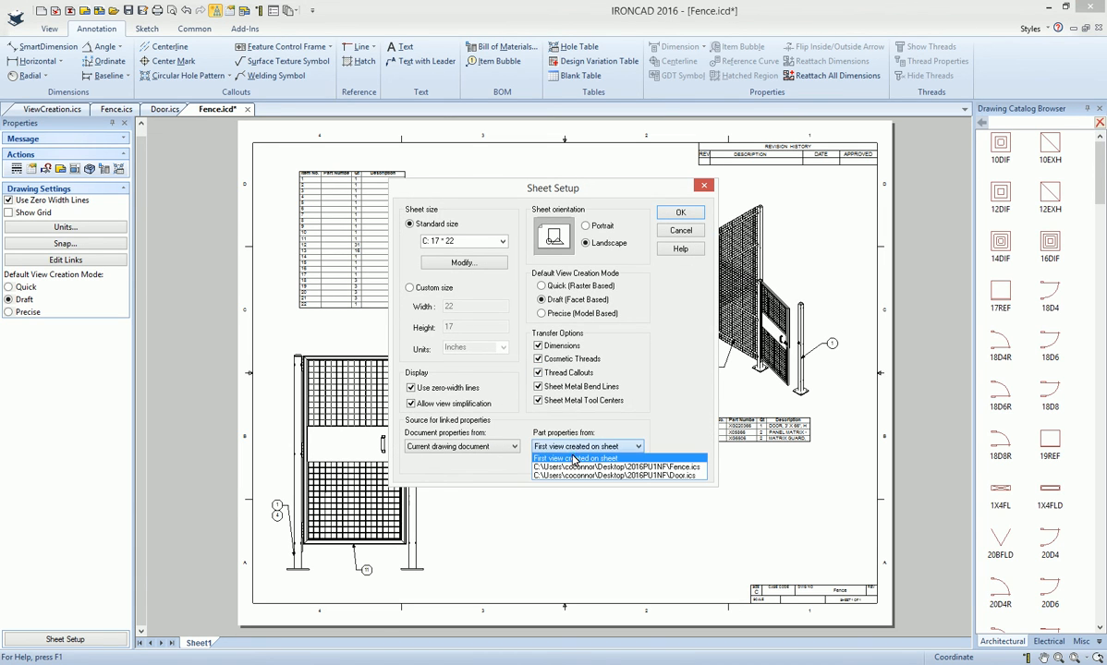
click(663, 382)
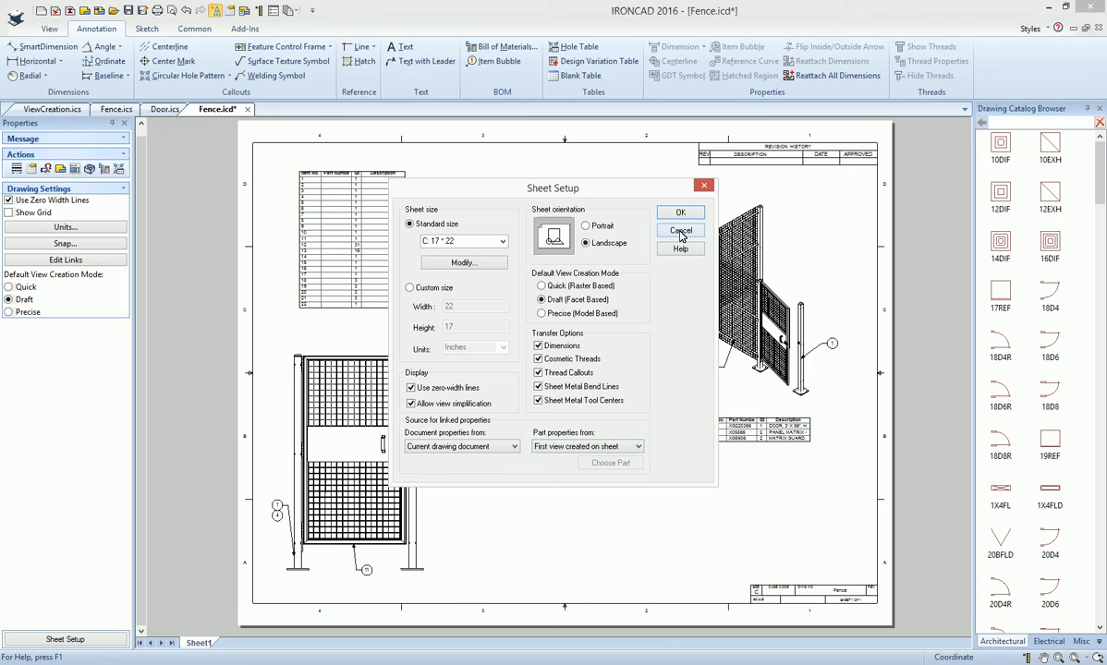
click(681, 232)
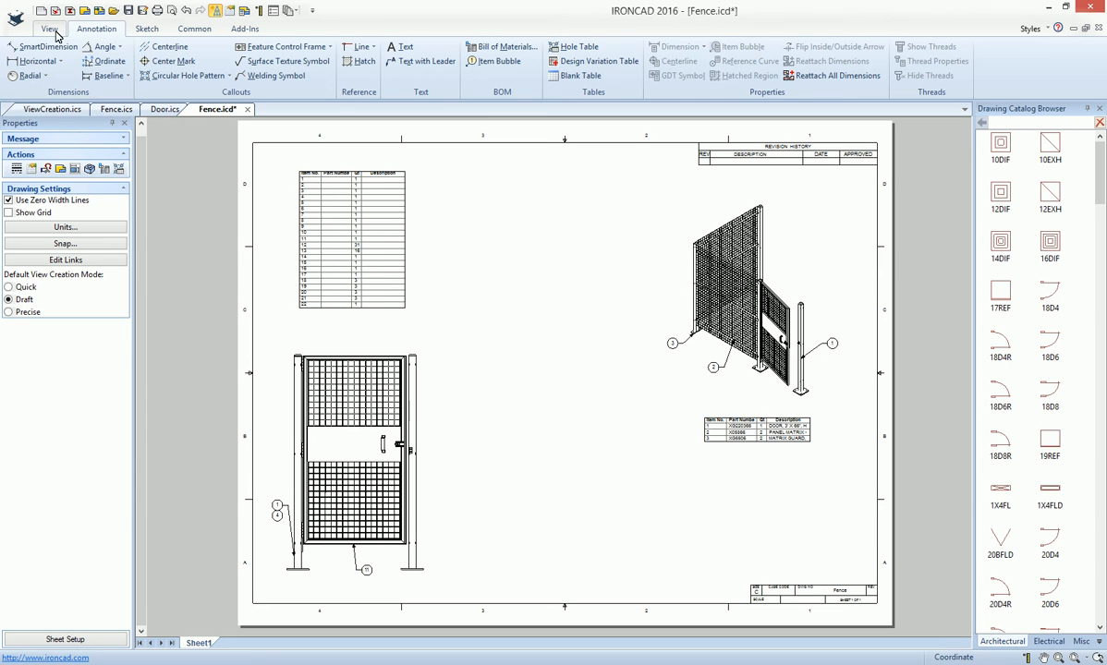
- Create a circular detail view around the door view's upper right corner and post top, placed between the door and fence views
scroll(98, 61, up, 1)
click(94, 57)
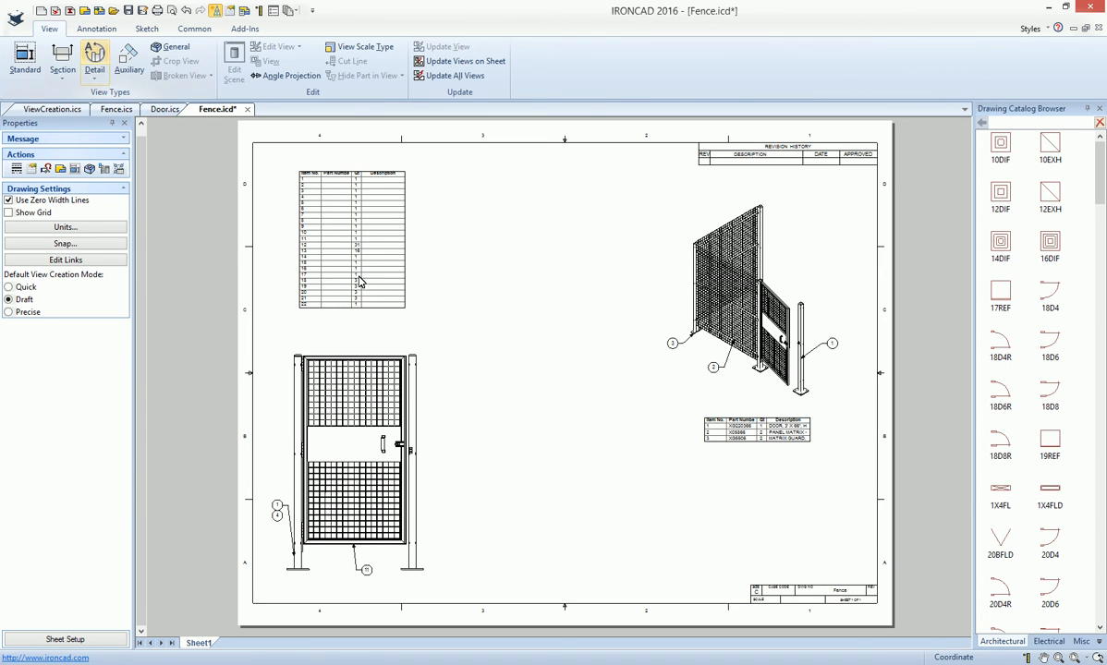
click(416, 356)
click(431, 371)
click(546, 348)
click(545, 379)
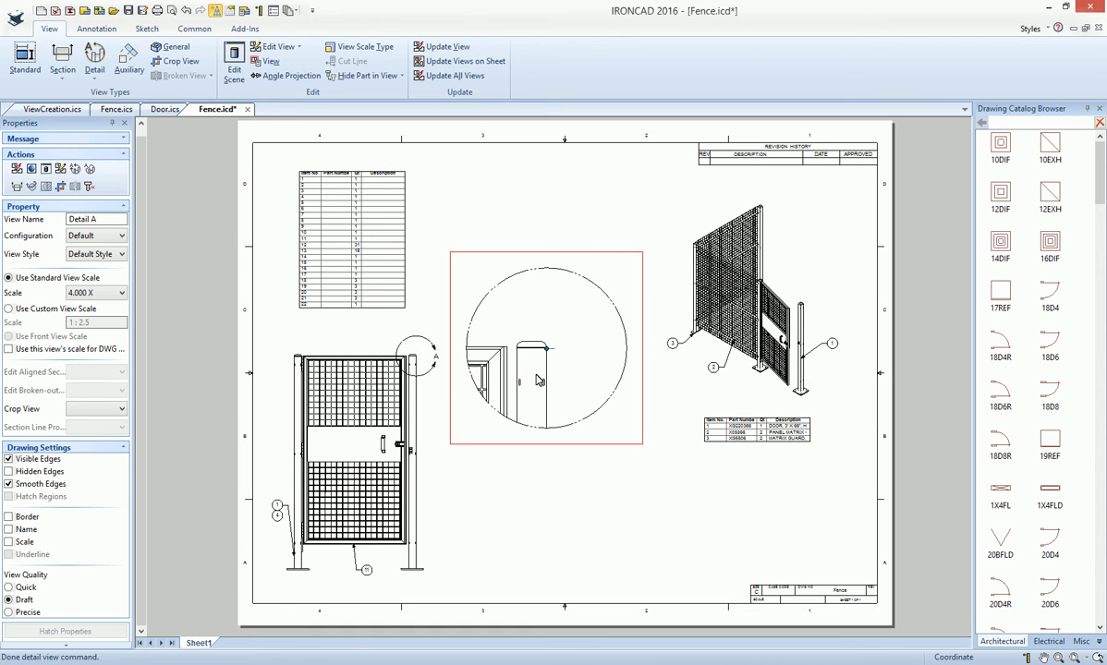
- Label the detail view with its underlined name only, leaving the scale label off
click(9, 529)
click(8, 543)
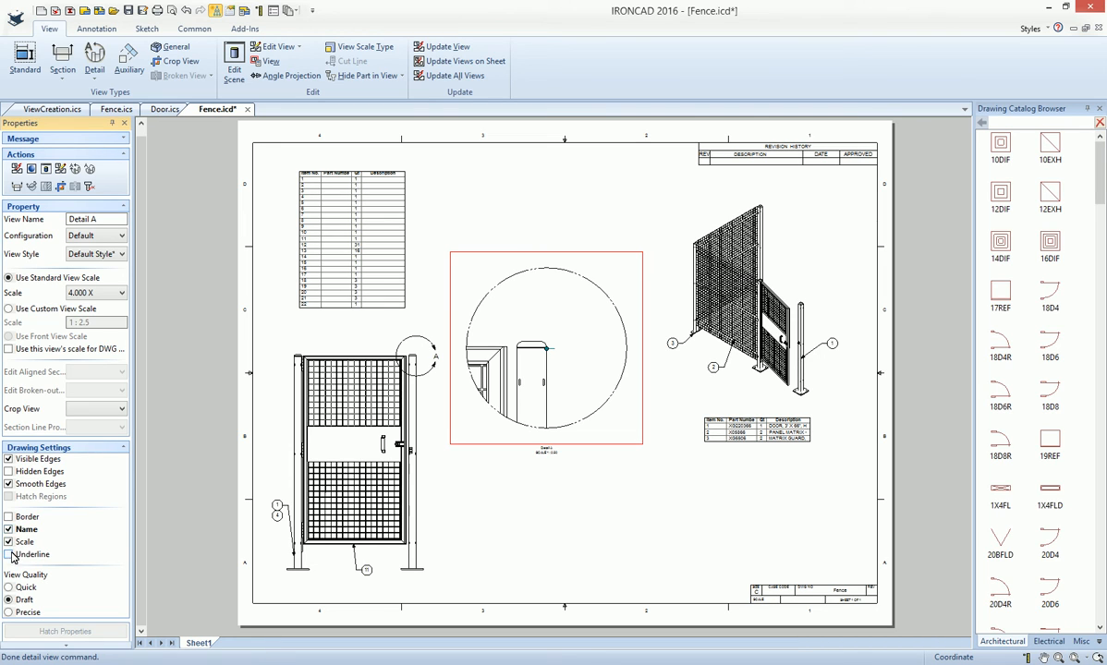
click(8, 542)
click(553, 474)
scroll(559, 394, up, 2)
scroll(559, 395, up, 3)
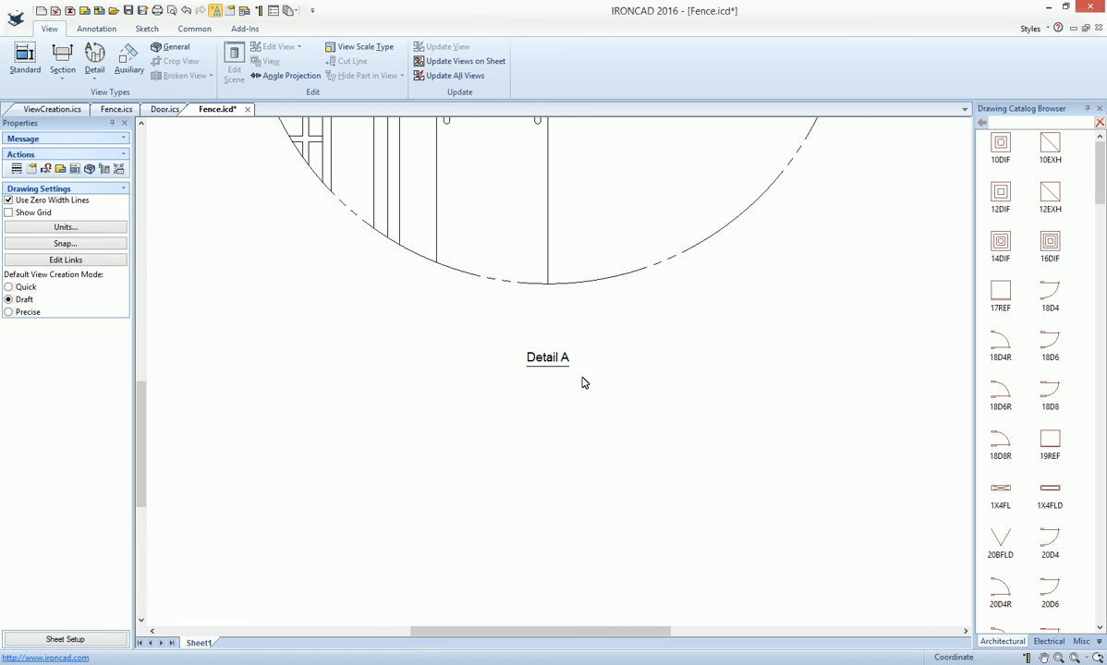
scroll(552, 415, down, 2)
scroll(556, 415, down, 3)
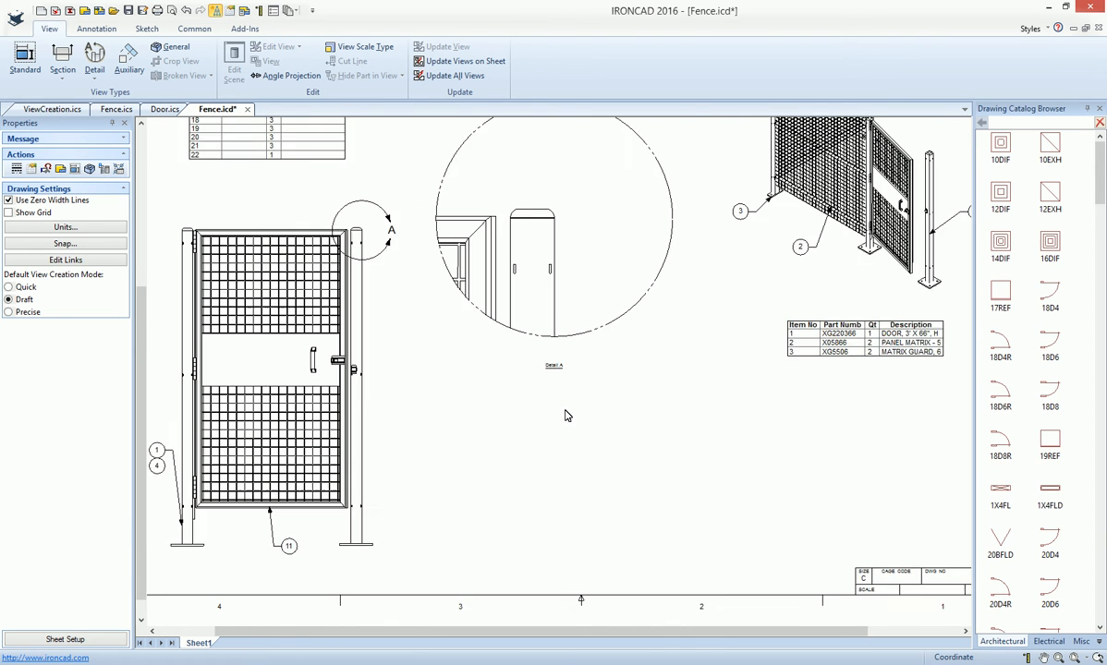
click(373, 252)
click(458, 331)
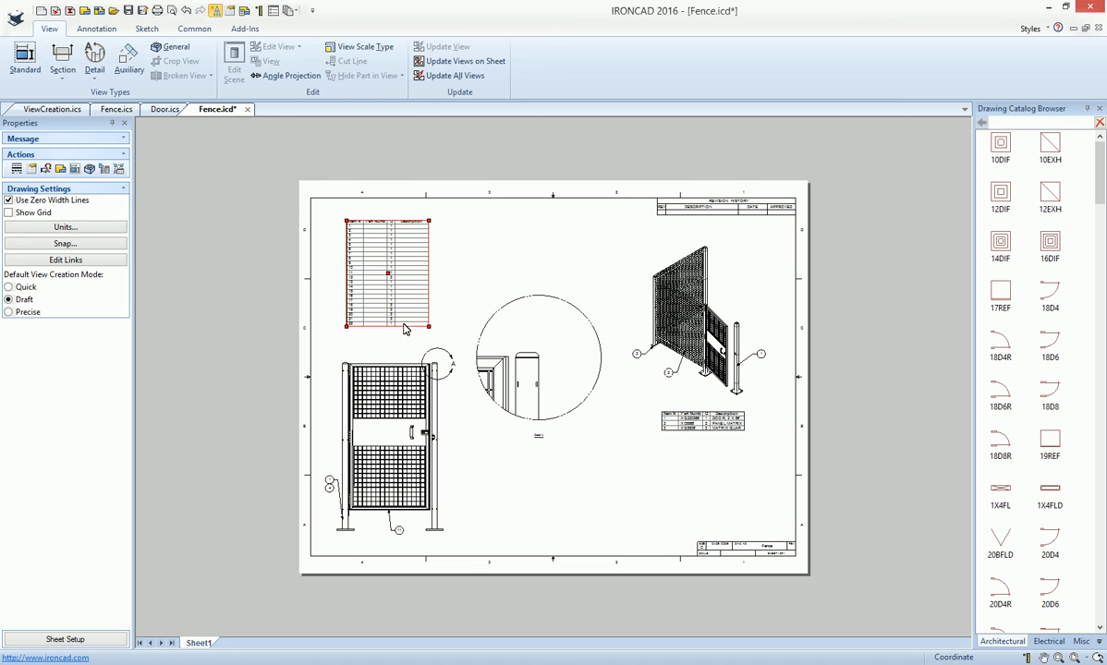
scroll(517, 434, up, 5)
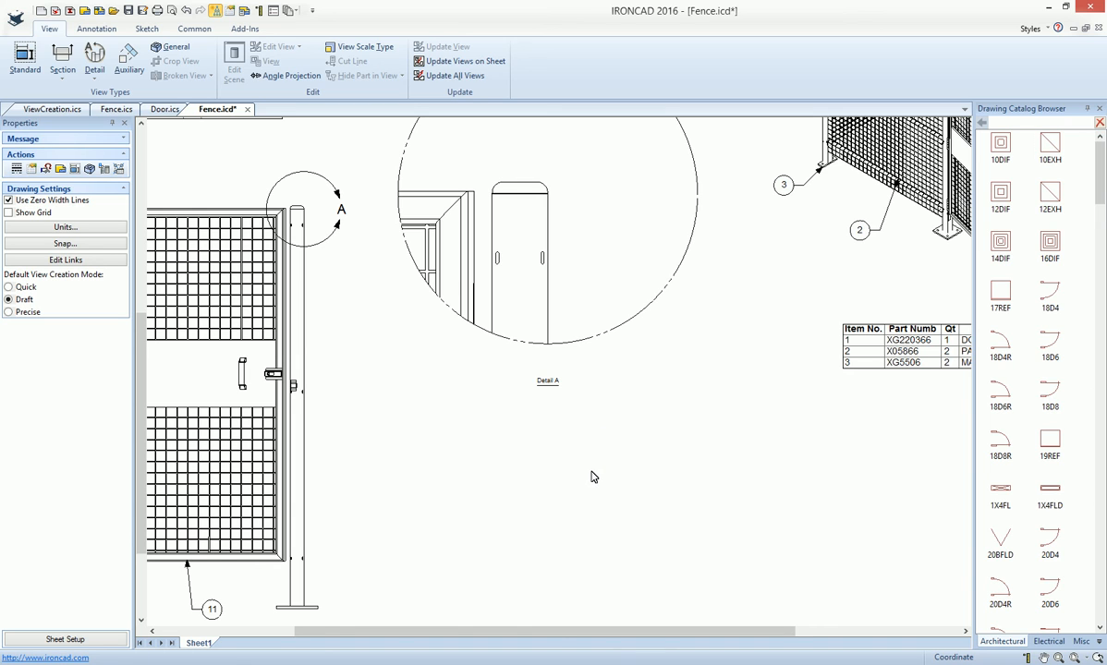
middle_click(500, 424)
middle_click(500, 424)
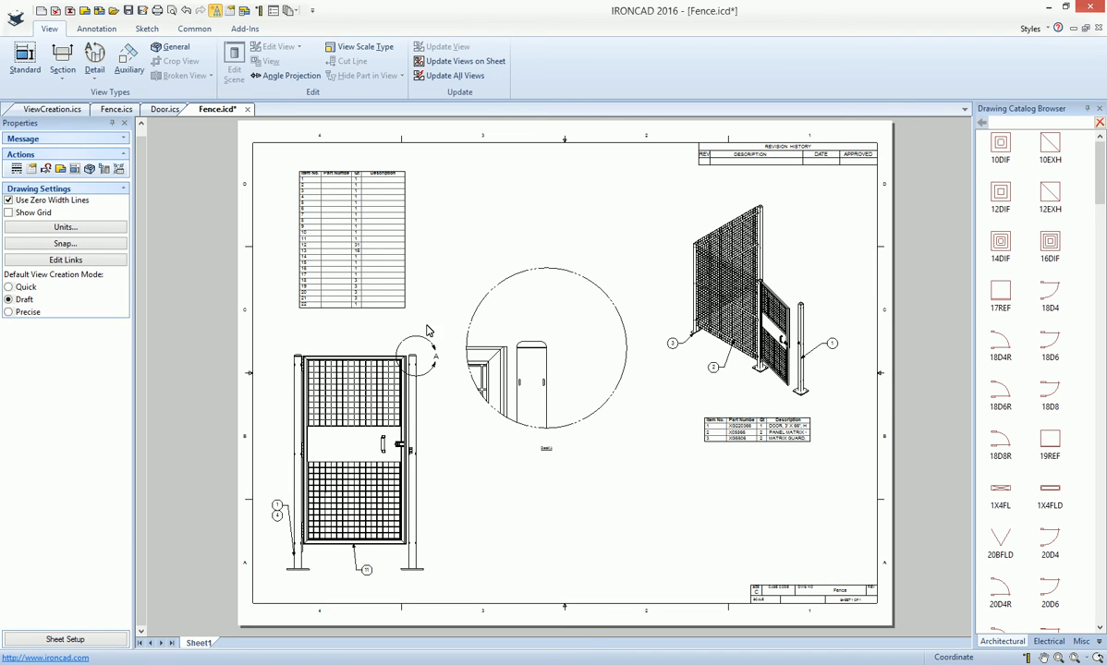
click(361, 268)
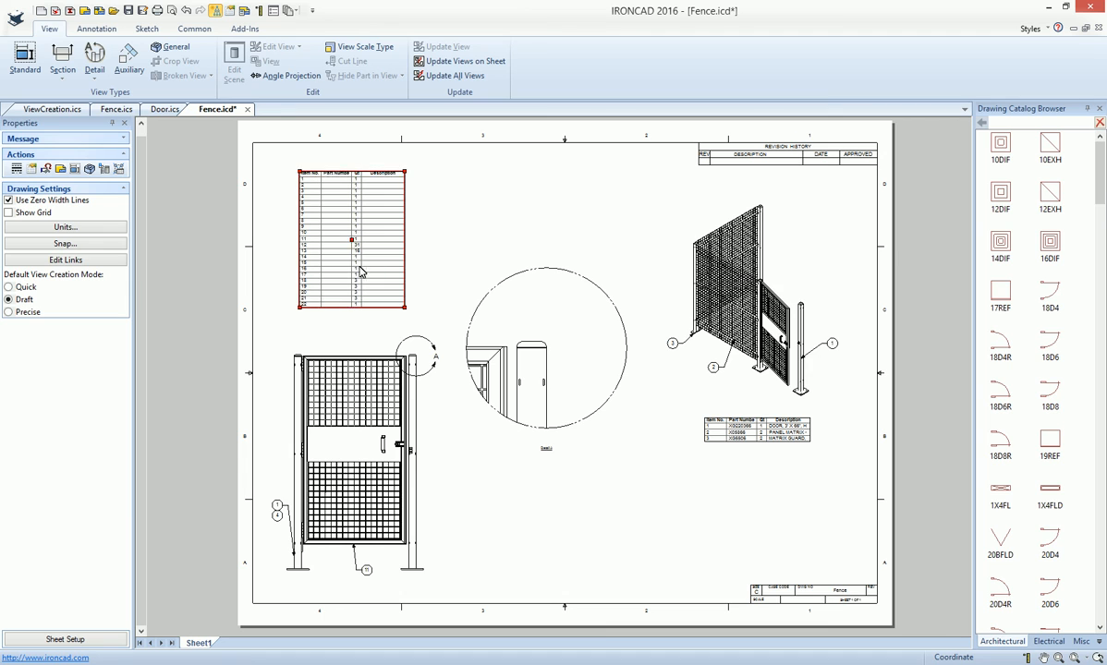
- Switch to the ViewCreation.ics scene and add an H Slot to the lower front face of the flat bar
click(63, 113)
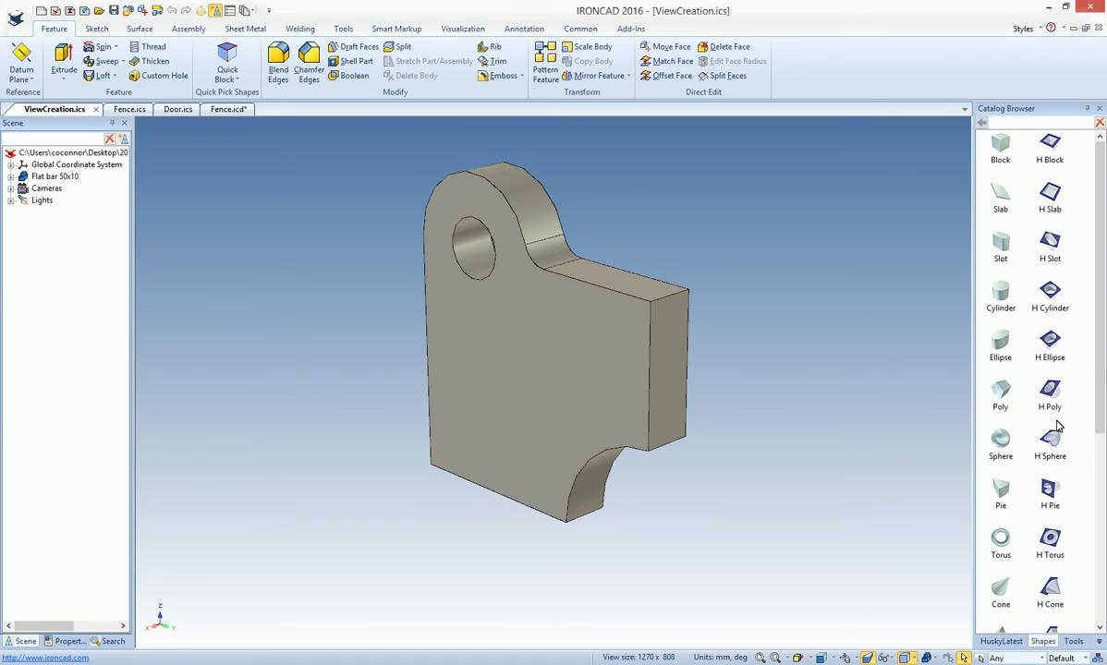
drag(1100, 348, 1094, 305)
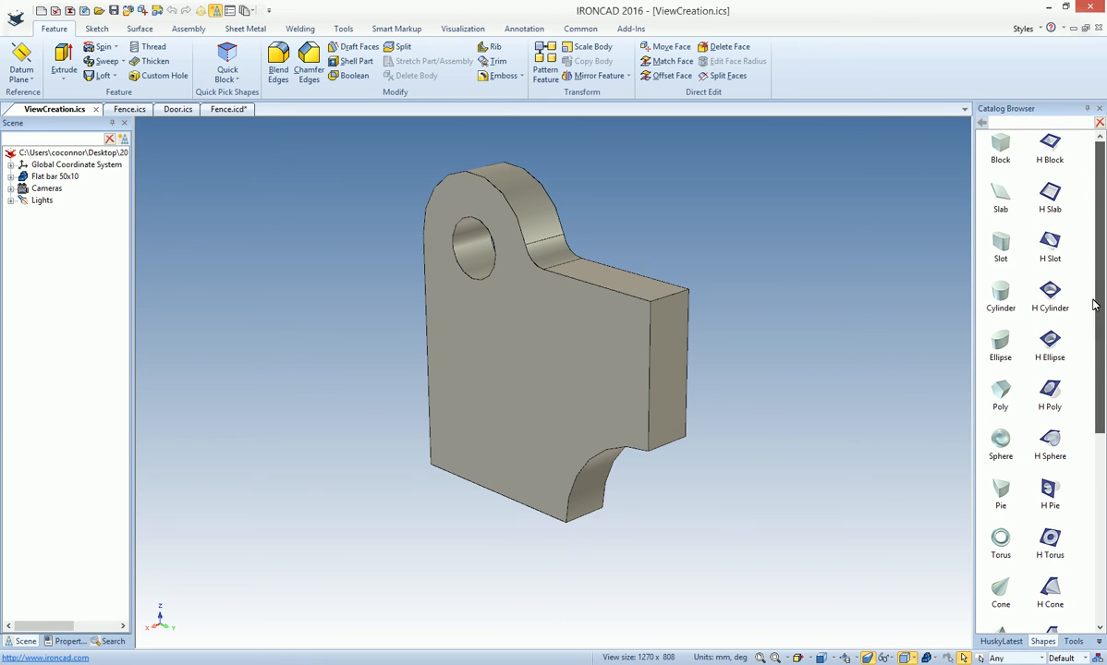
drag(1001, 235, 509, 405)
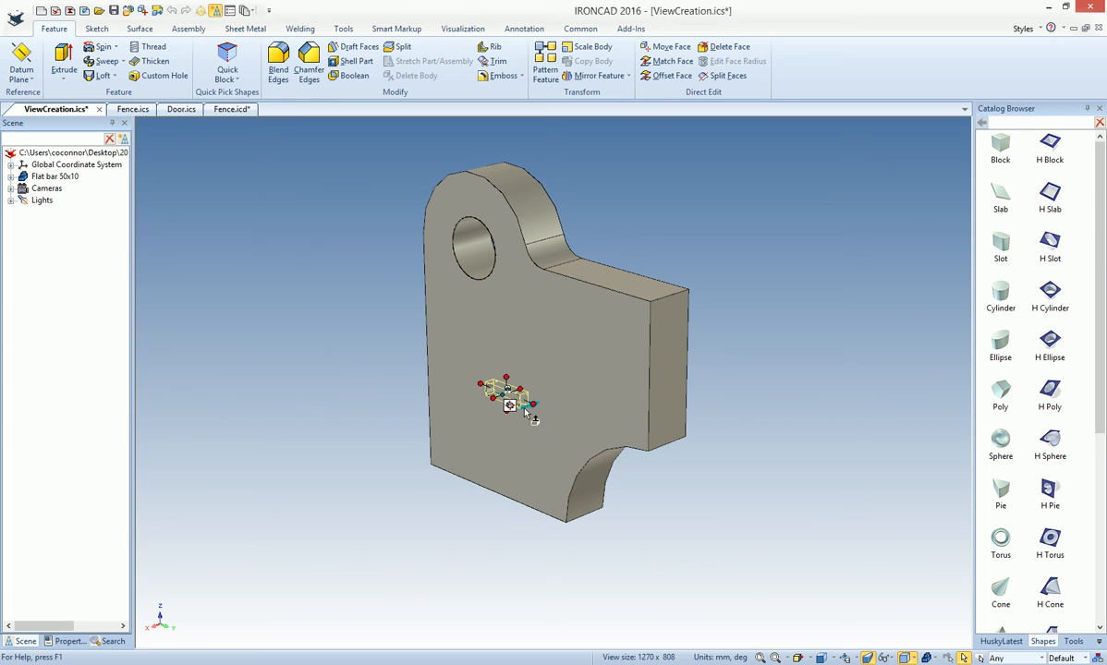
scroll(527, 408, up, 5)
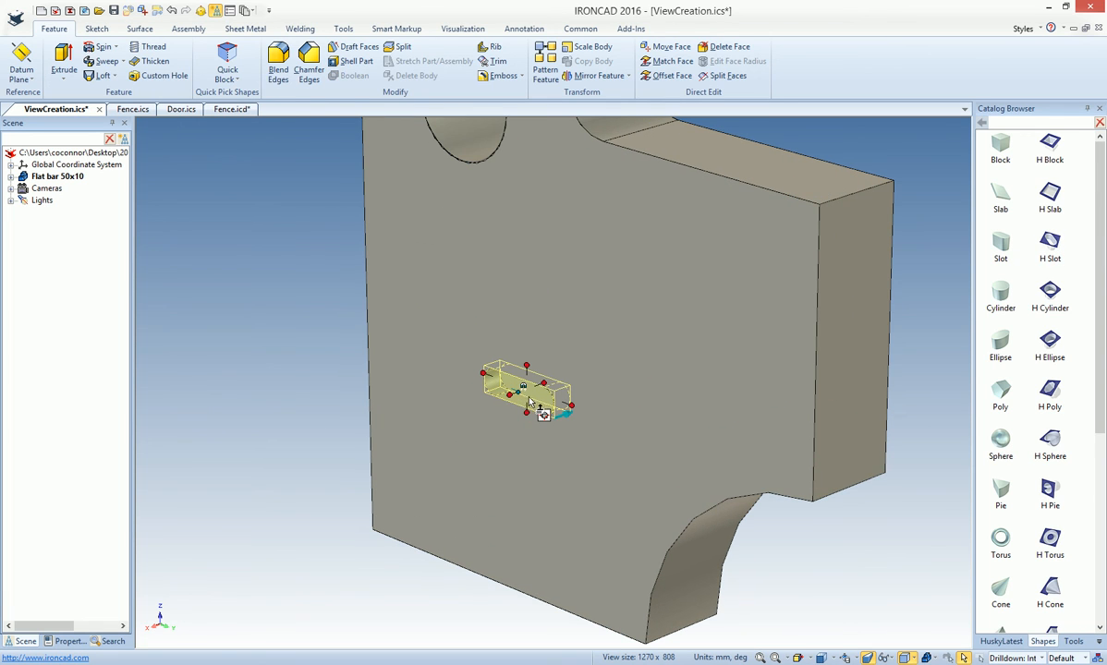
- Enlarge the slot cutout on the flat bar's front face in length and width
drag(571, 407, 678, 427)
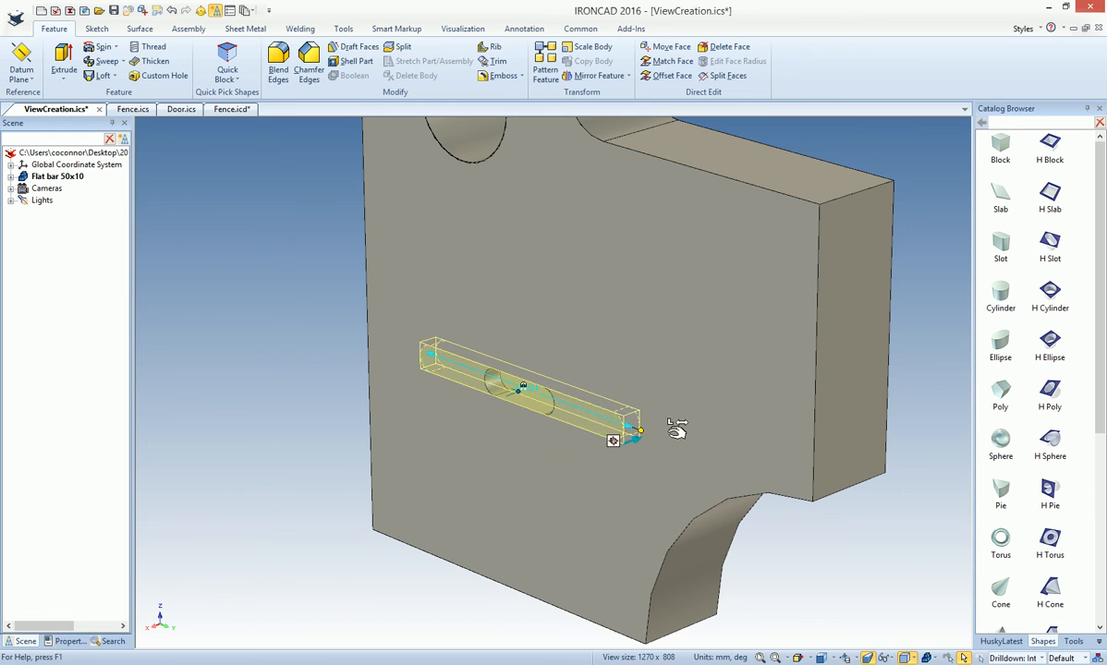
drag(530, 376, 532, 314)
click(294, 353)
click(503, 375)
click(511, 379)
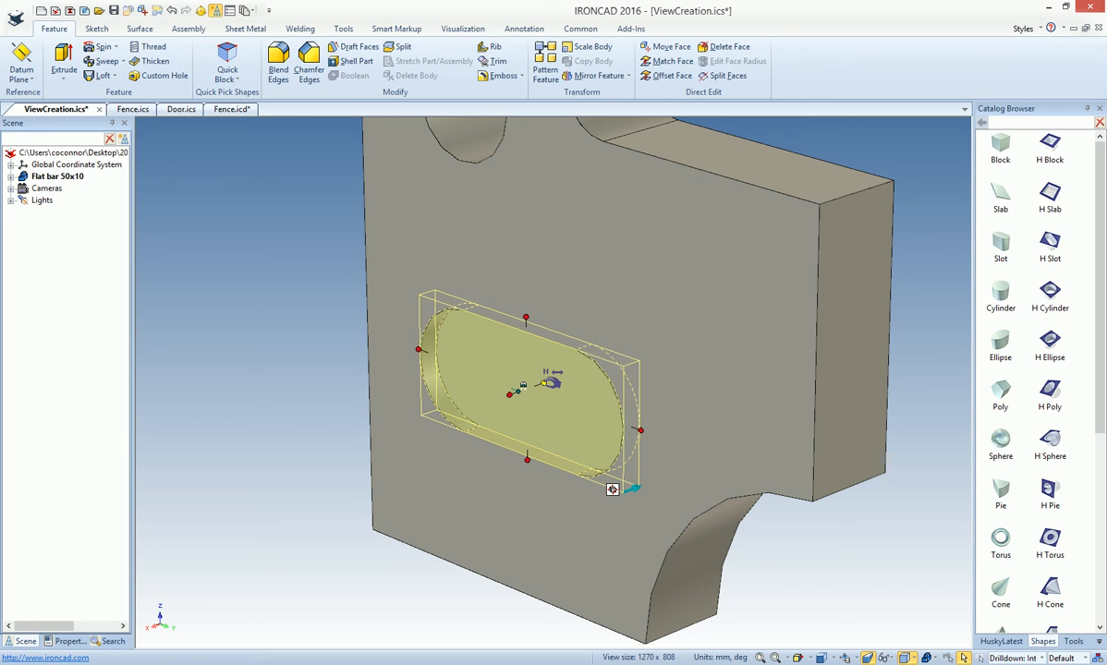
click(294, 351)
middle_drag(706, 558, 525, 421)
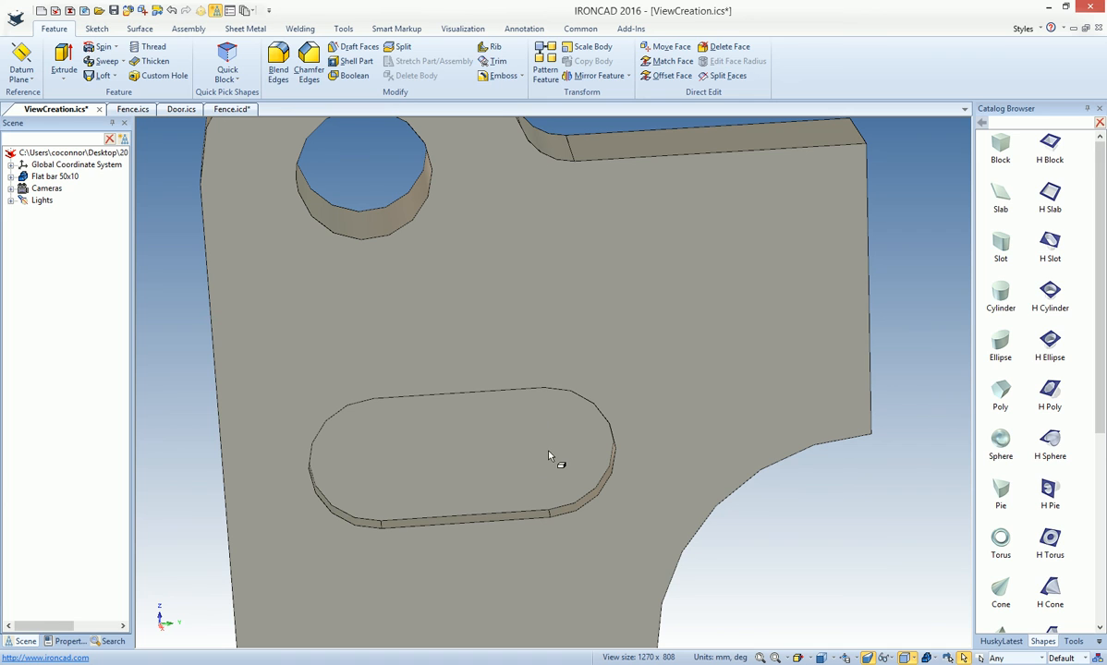
click(491, 449)
click(491, 448)
middle_drag(840, 571, 457, 438)
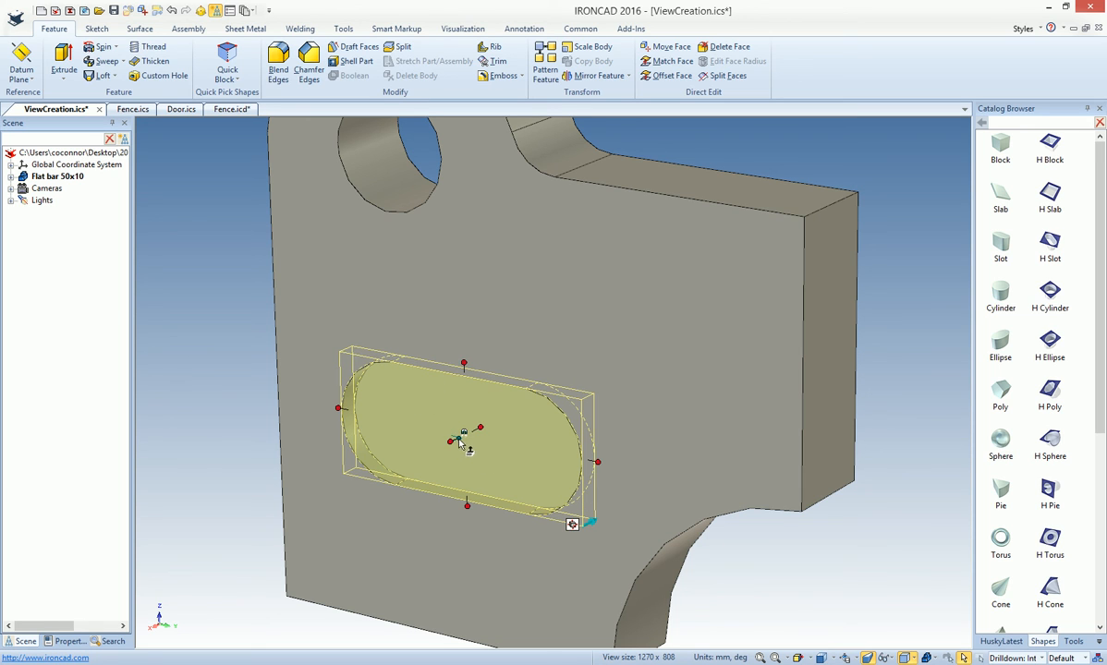
click(194, 378)
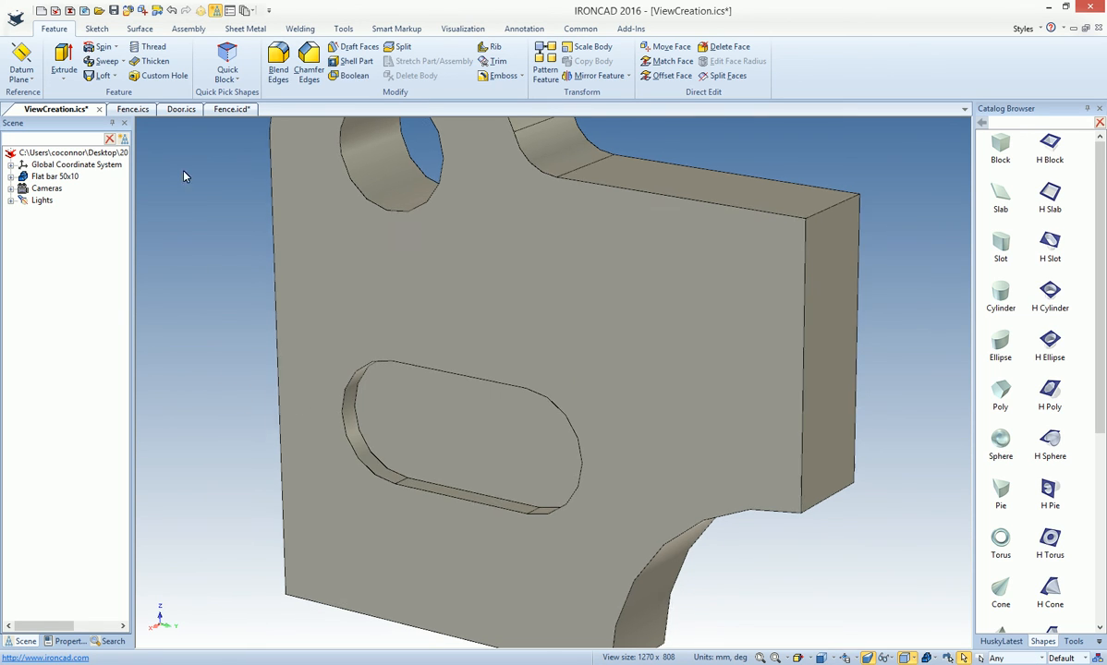
- Return to the Fence.icd drawing and bring up the annotation commands
click(231, 109)
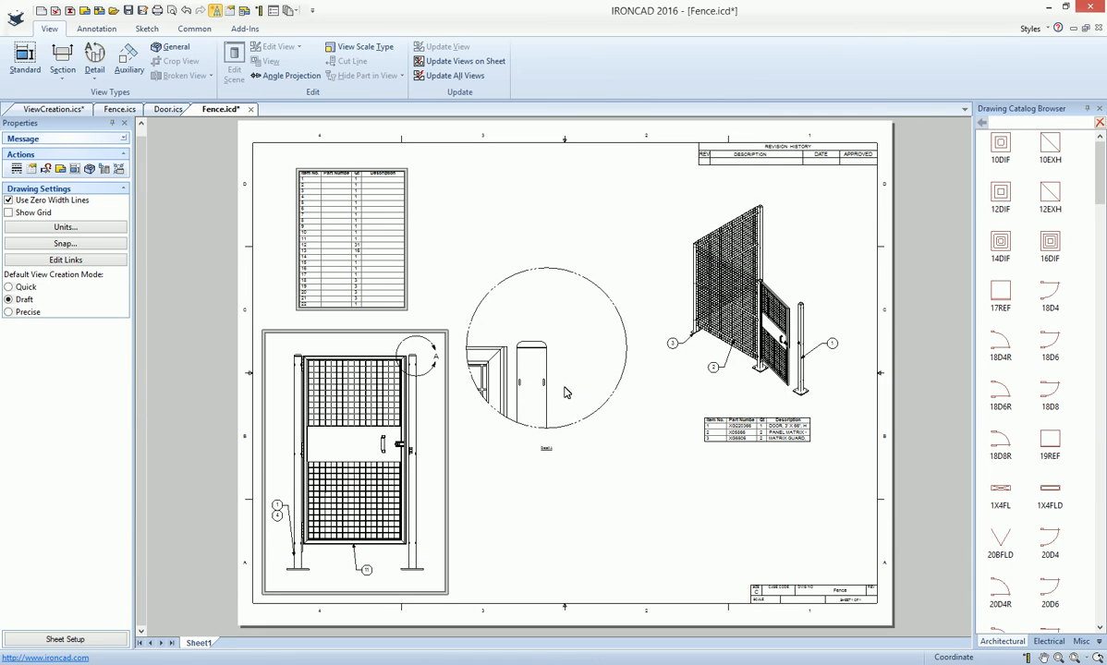
click(98, 29)
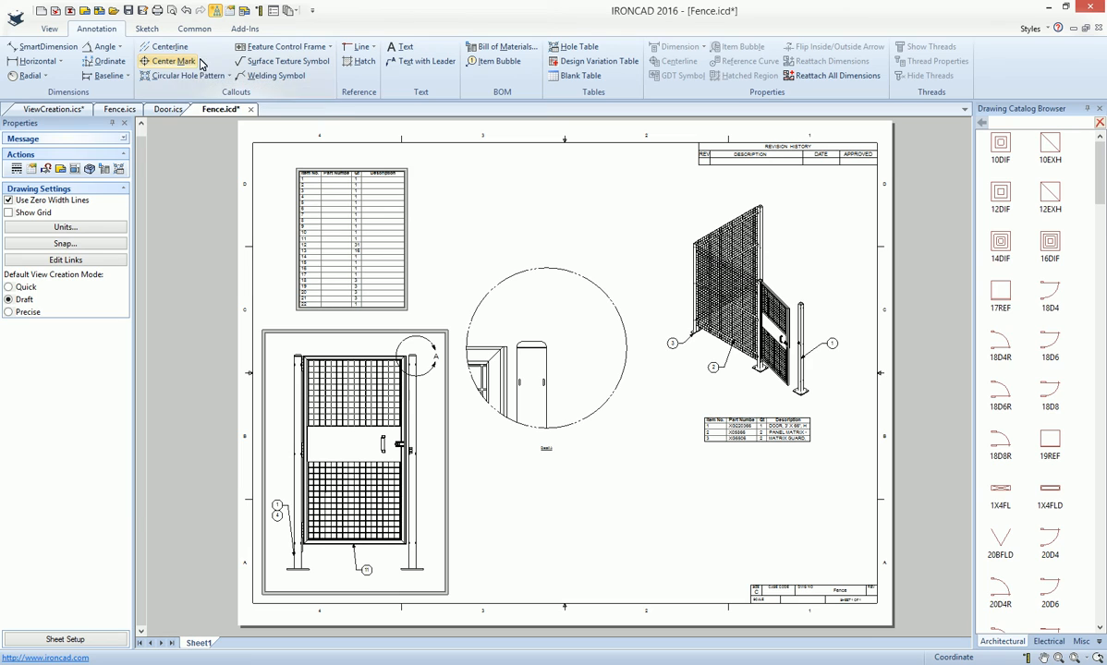